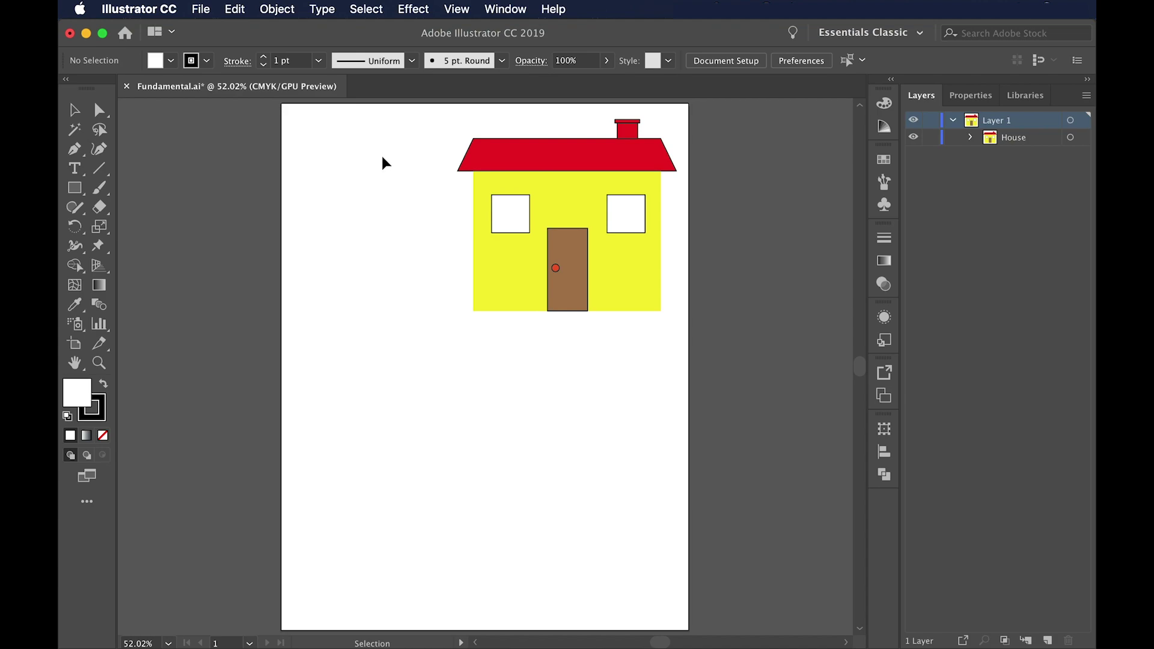
- Save the document and hide the House group in Layer 1
{"action": "left_click_drag", "start_coordinate": [389, 151], "coordinate": [659, 364]}
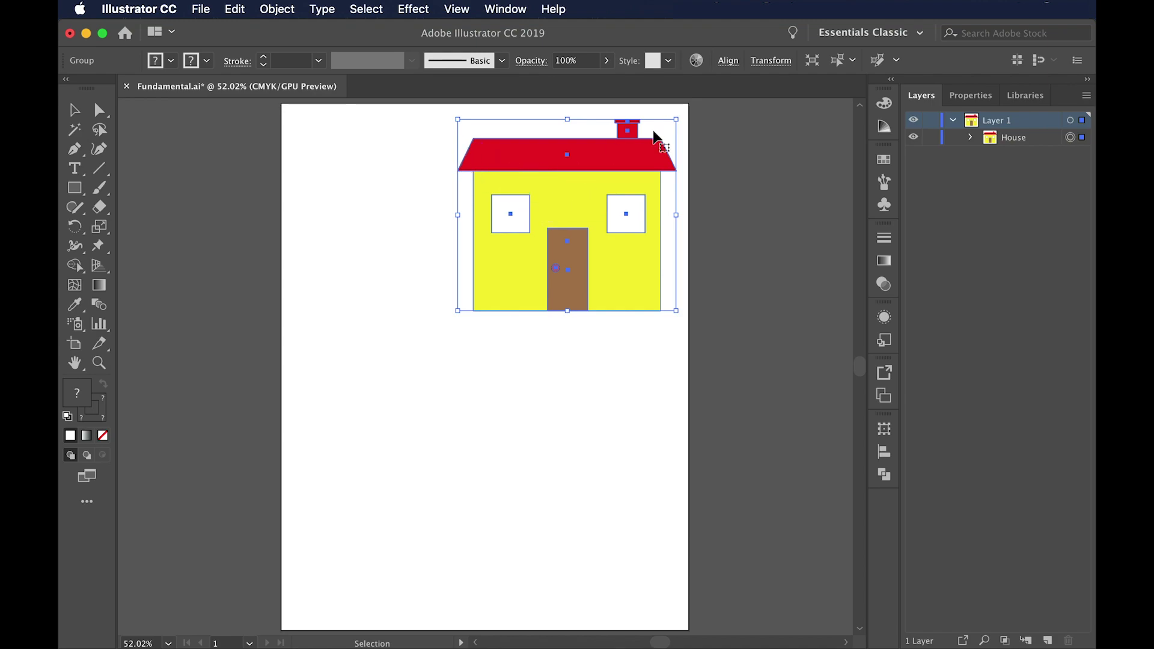
{"action": "left_click", "coordinate": [377, 183]}
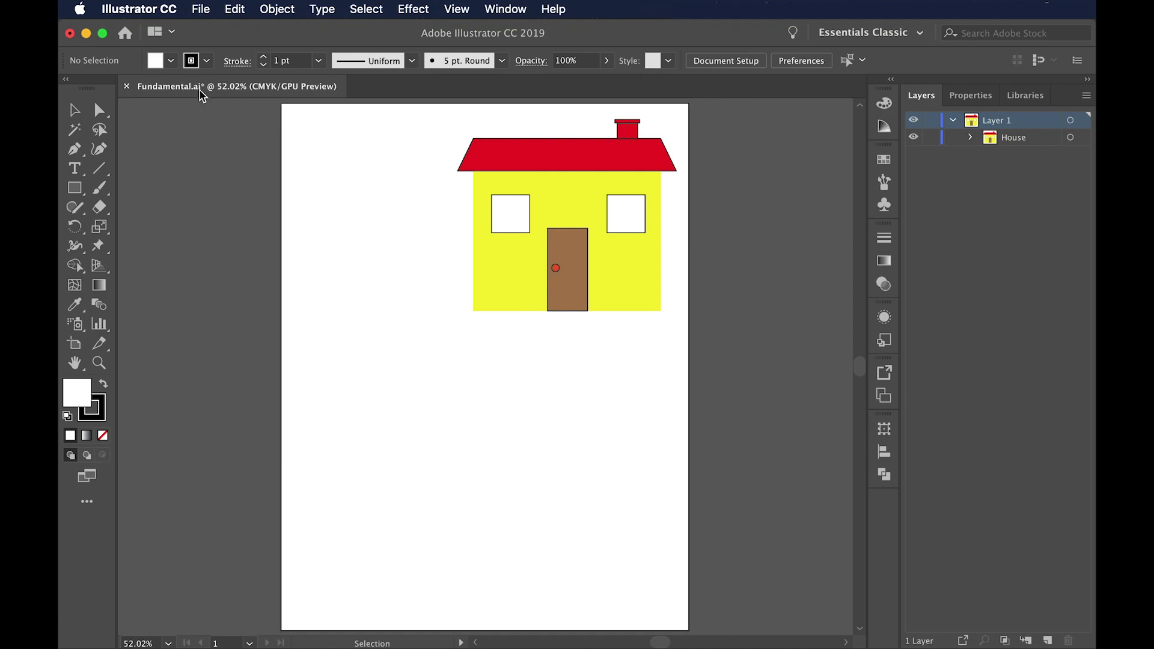
{"action": "key", "text": "super+s"}
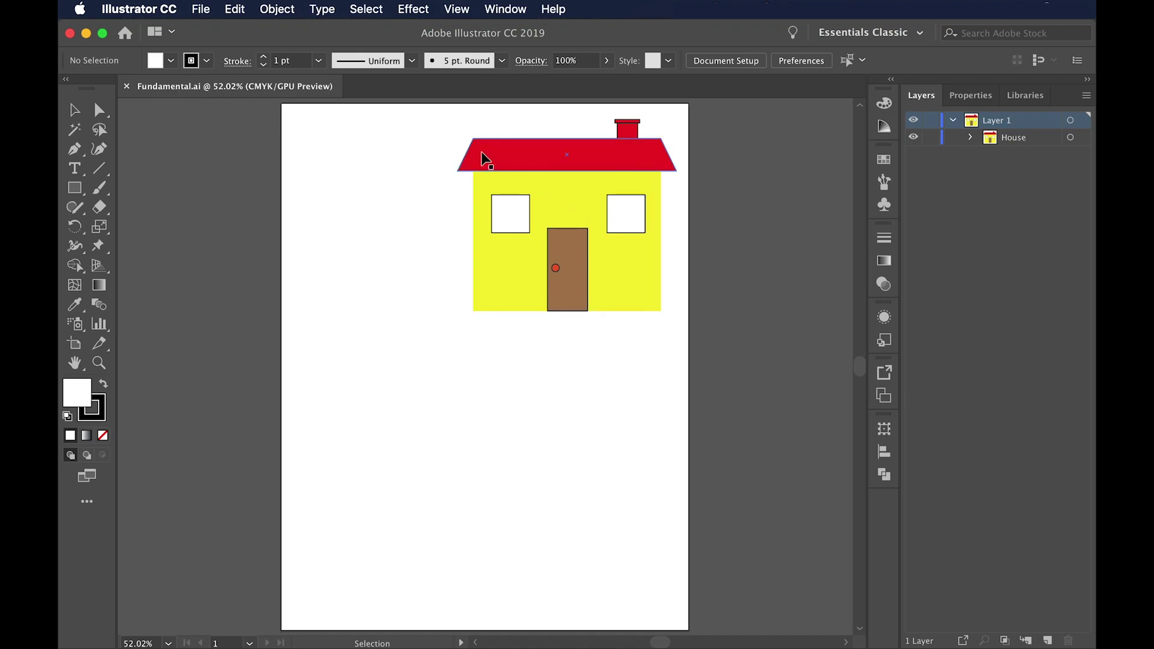
{"action": "left_click_drag", "start_coordinate": [436, 127], "coordinate": [642, 344]}
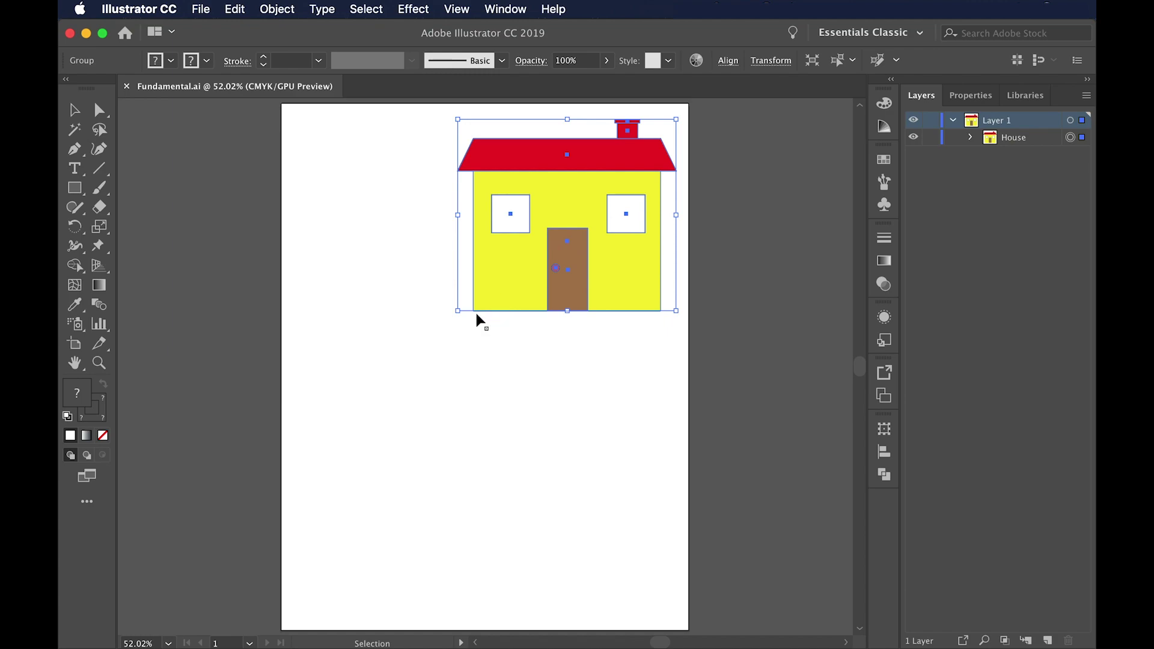
{"action": "left_click", "coordinate": [460, 226]}
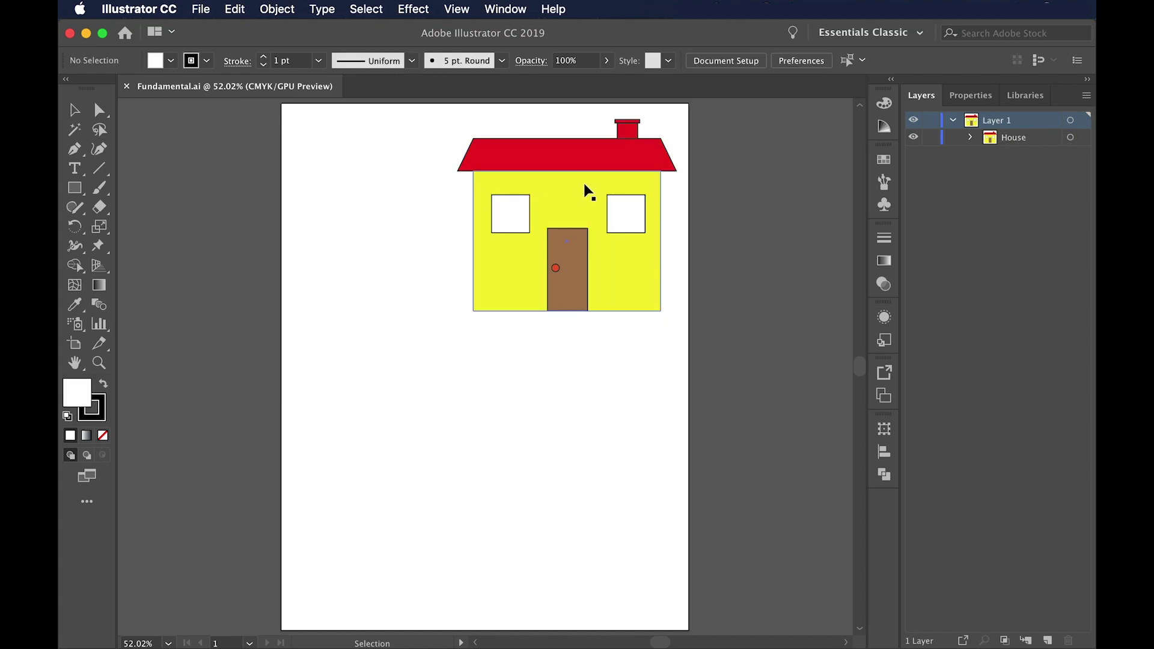
{"action": "left_click", "coordinate": [912, 138]}
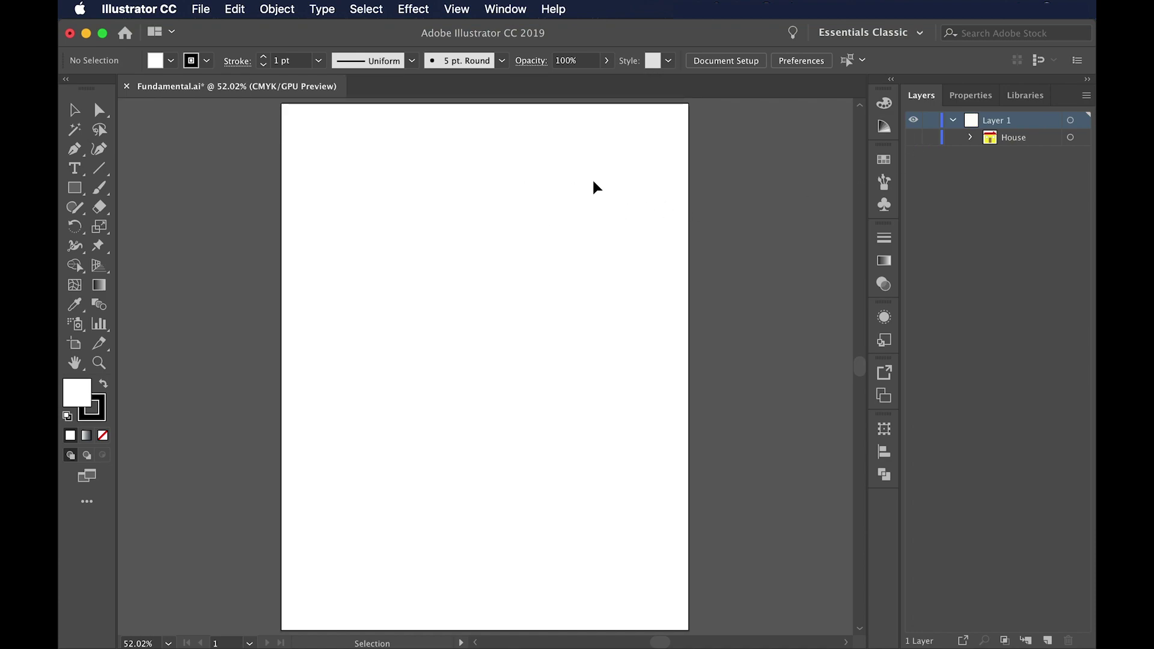
{"action": "left_click", "coordinate": [75, 271]}
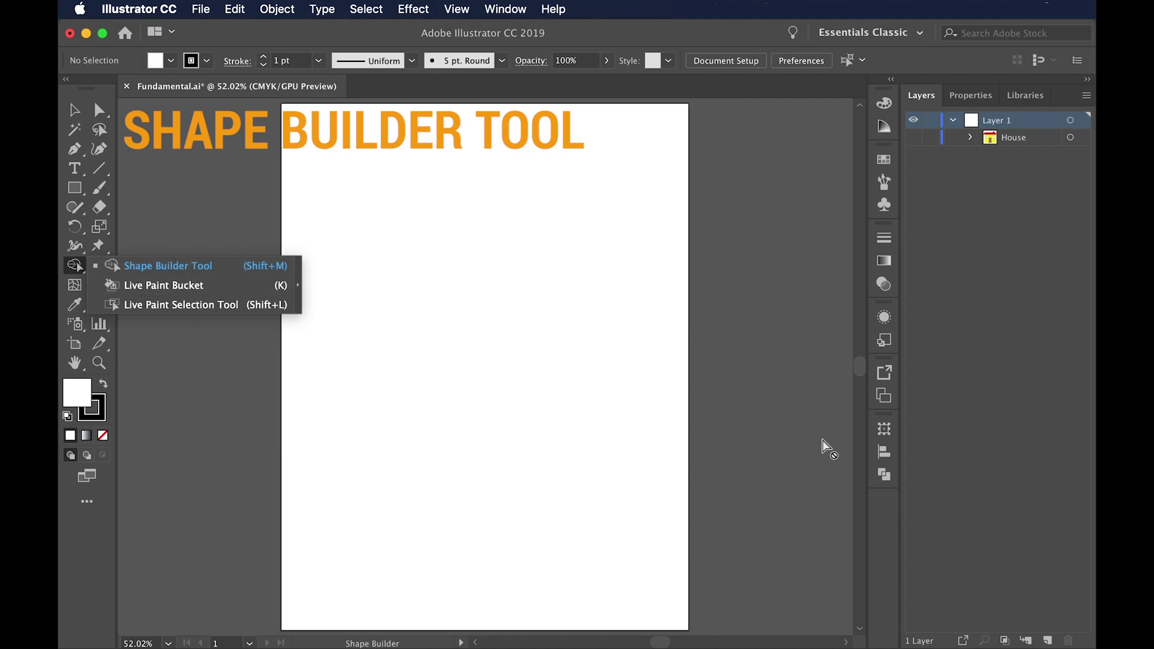
{"action": "left_click", "coordinate": [885, 474]}
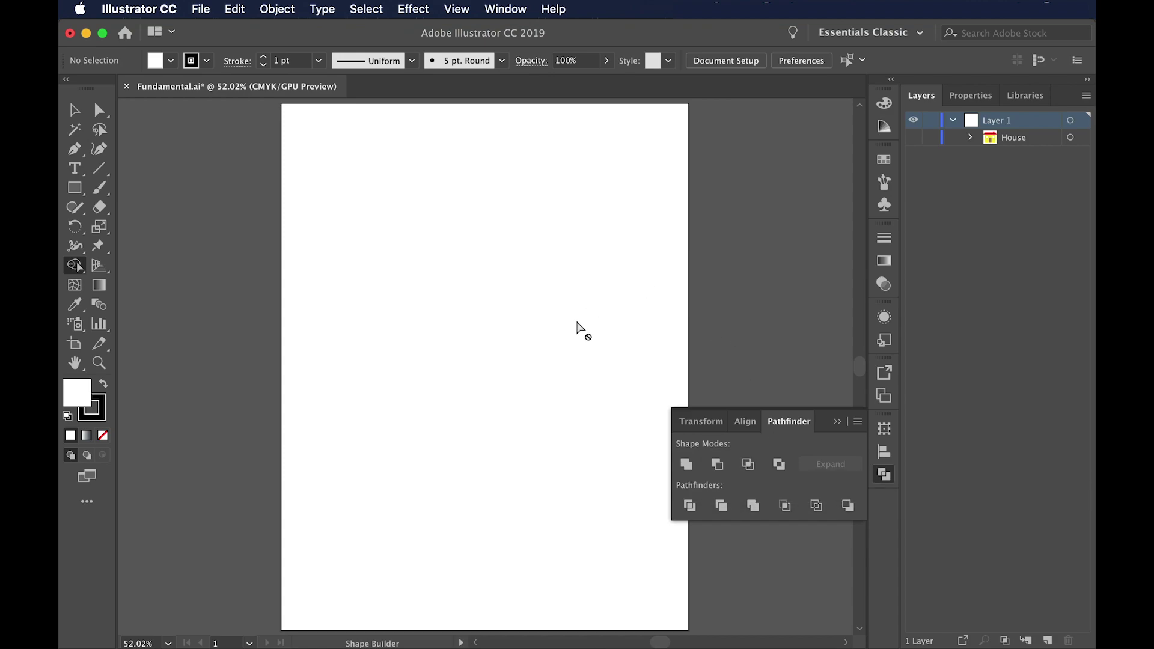
{"action": "left_click", "coordinate": [884, 474]}
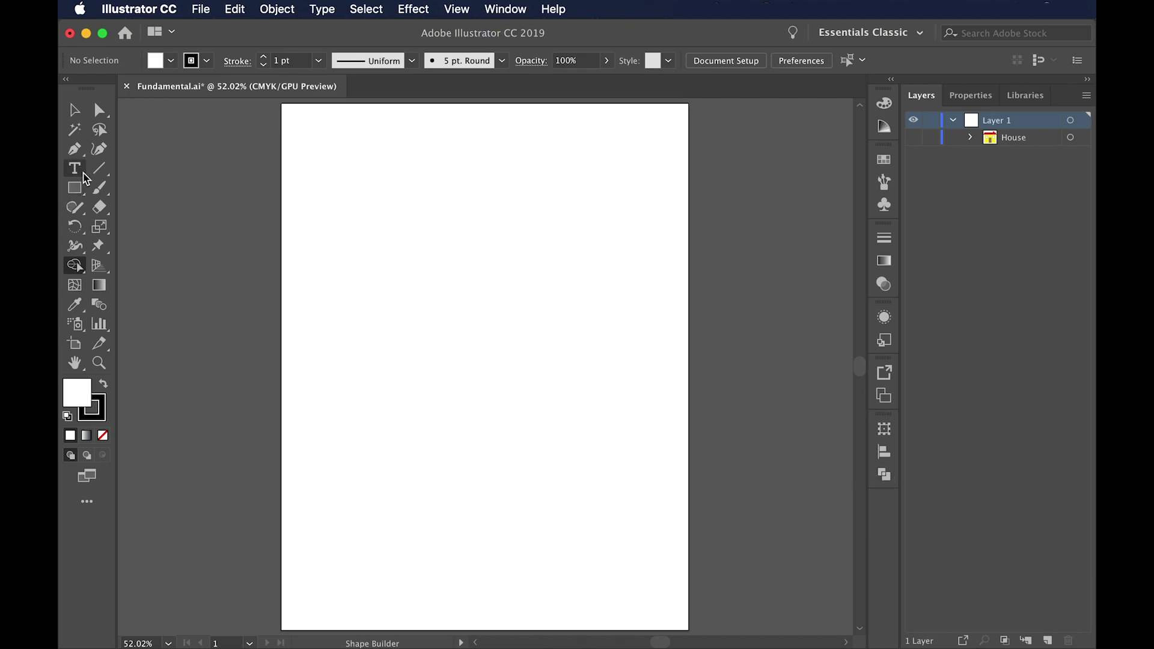
- Draw a green-filled circle about 116 px in diameter in the upper middle of the artboard
{"action": "left_click", "coordinate": [80, 190]}
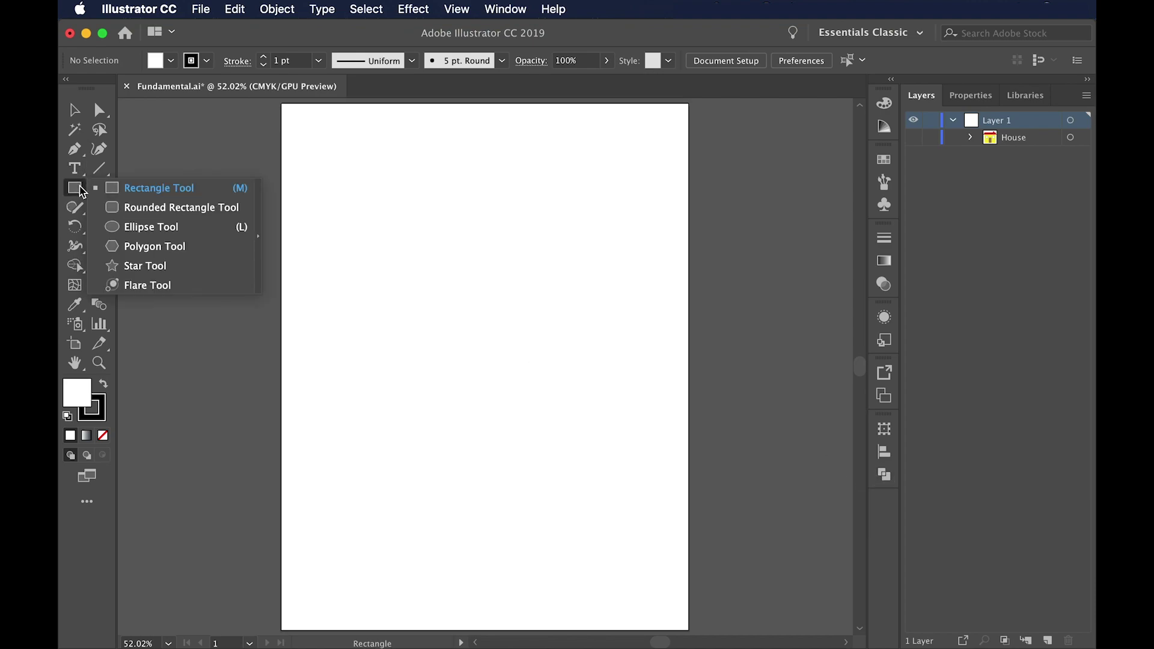
{"action": "left_click", "coordinate": [135, 229]}
{"action": "left_click", "coordinate": [172, 62]}
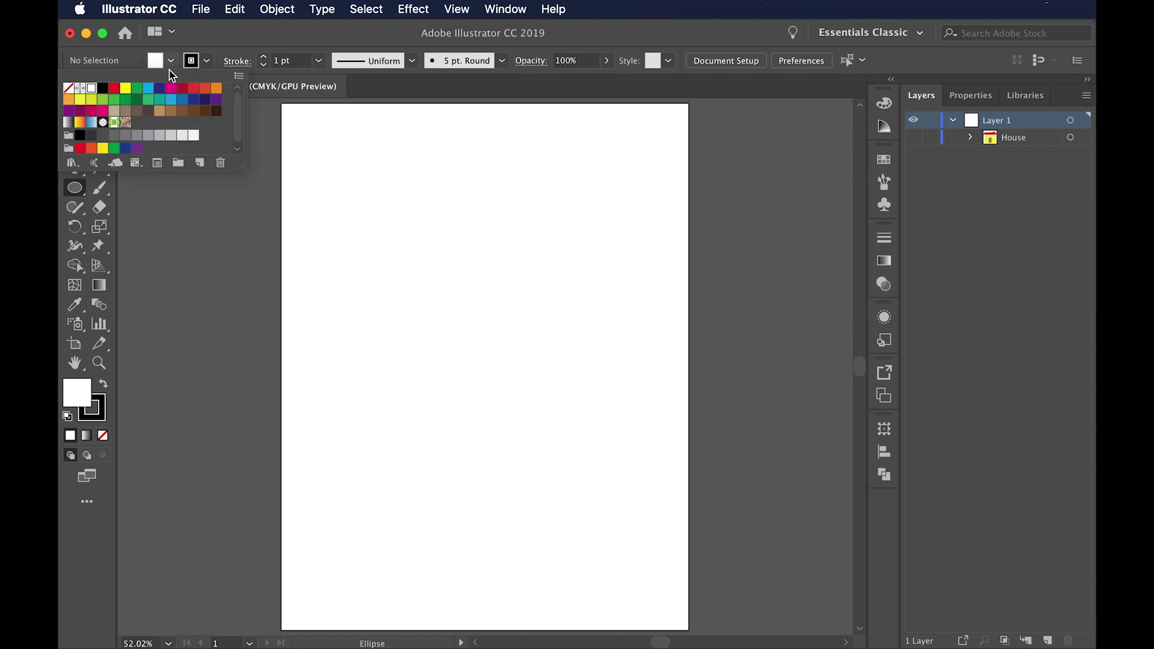
{"action": "left_click", "coordinate": [127, 100]}
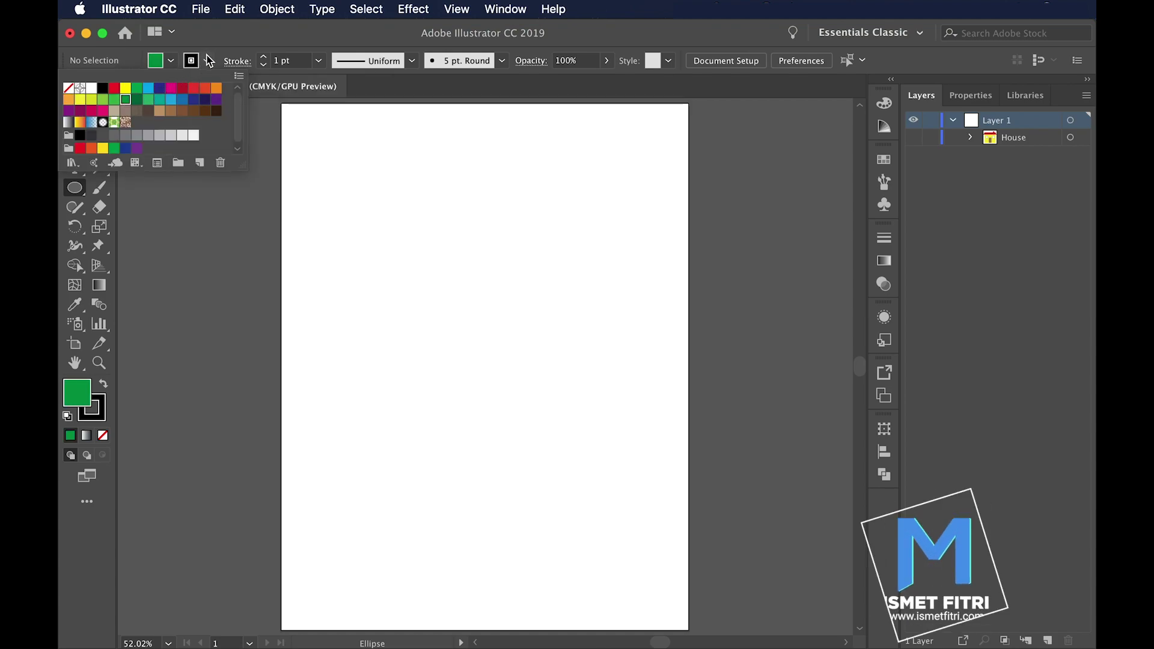
{"action": "left_click", "coordinate": [205, 45]}
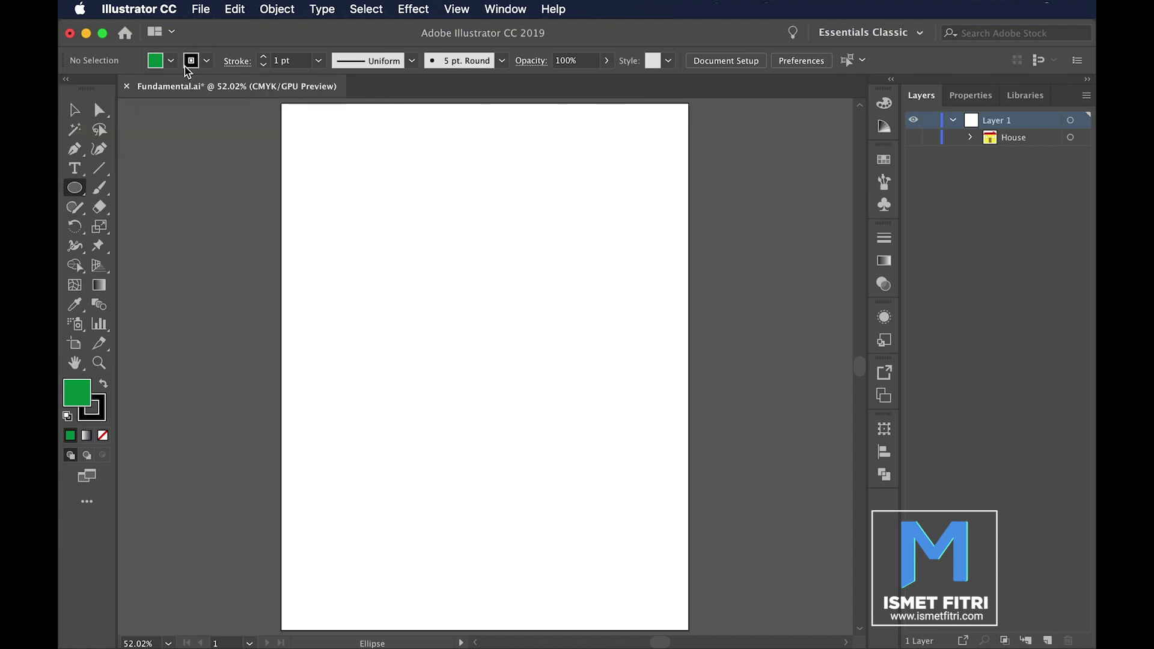
{"action": "mouse_move", "coordinate": [438, 180]}
{"action": "left_mouse_down"}
{"action": "mouse_move", "coordinate": [478, 248]}
{"action": "mouse_move", "coordinate": [515, 257]}
{"action": "left_mouse_up"}
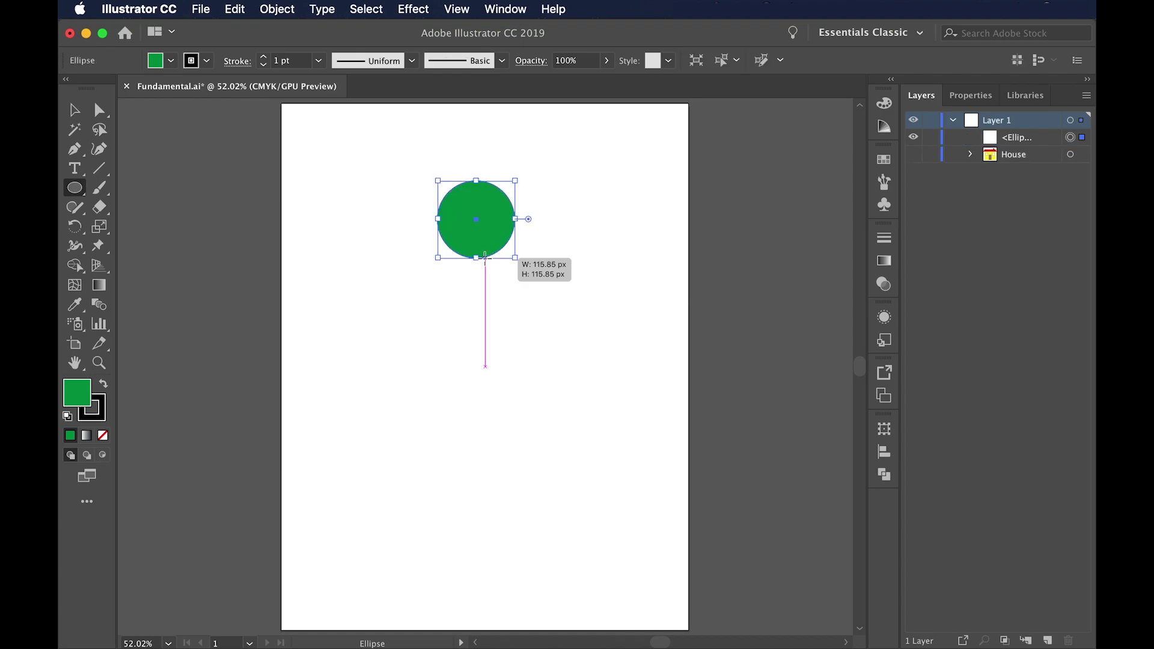
- Duplicate the green circle twice straight down to make a vertical column of three circles
{"action": "key", "text": "v"}
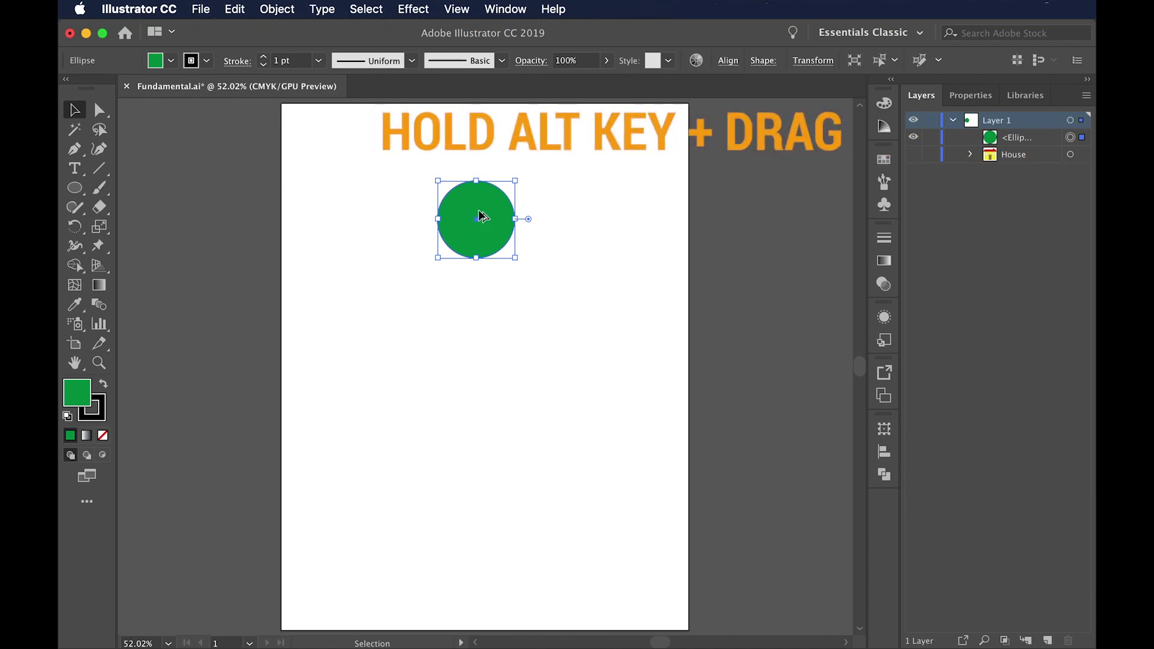
{"action": "left_click_drag", "start_coordinate": [492, 237], "coordinate": [488, 315]}
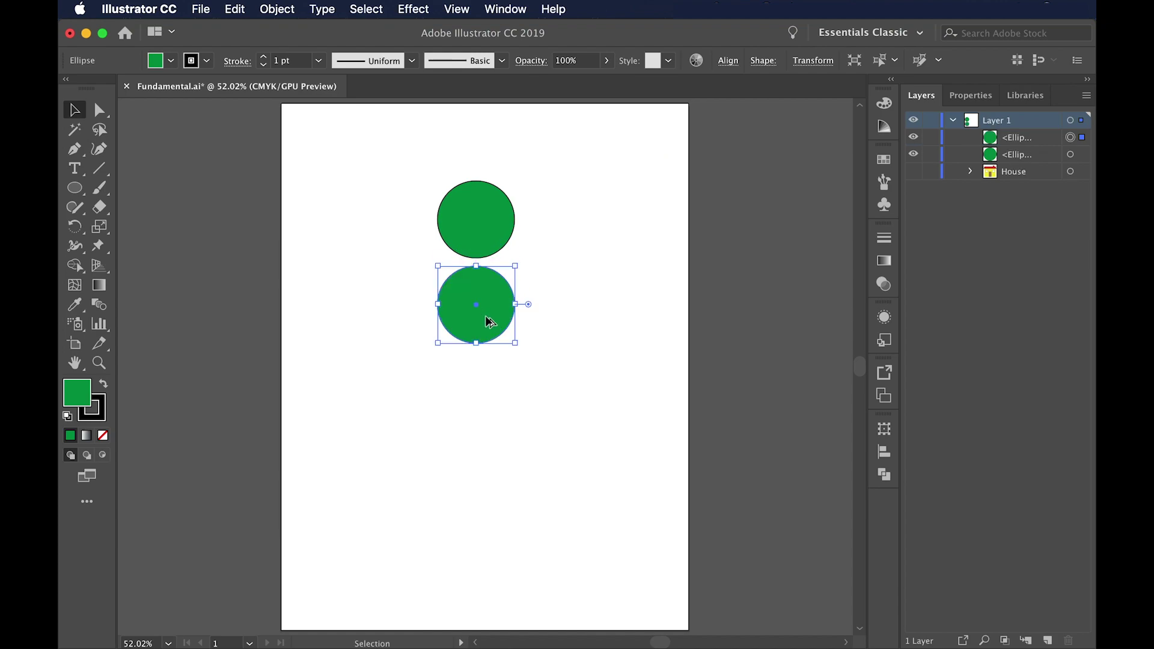
{"action": "left_click_drag", "start_coordinate": [489, 323], "coordinate": [487, 415]}
{"action": "left_click", "coordinate": [567, 265]}
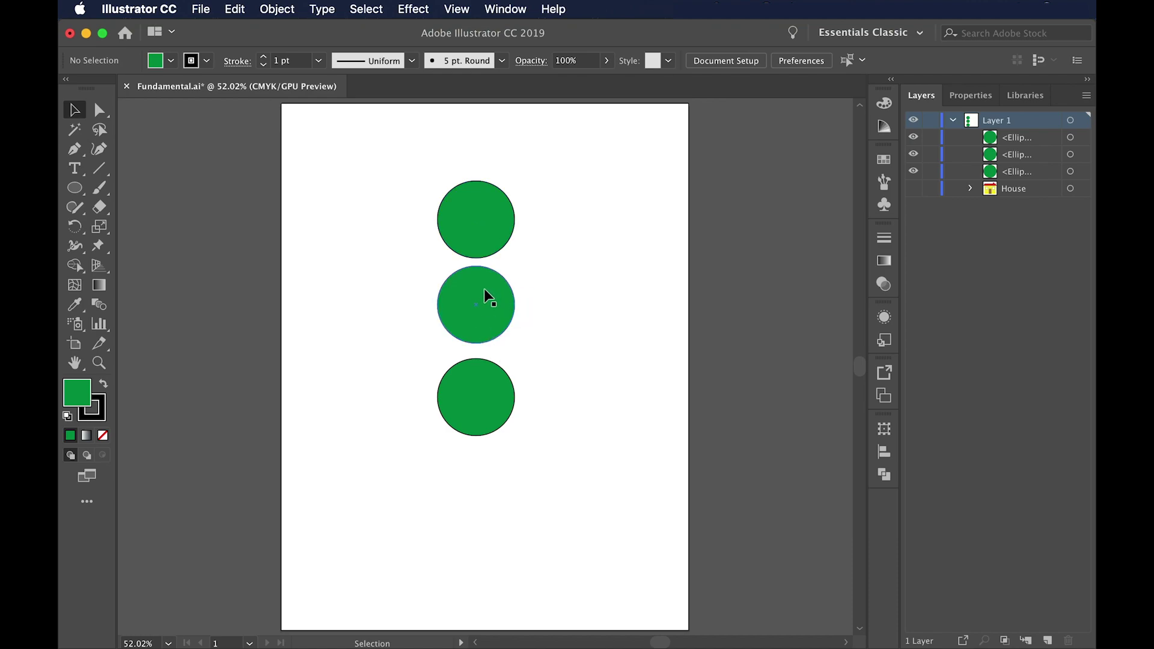
- Move the middle and bottom circles up so each slightly overlaps the circle above it
{"action": "left_click_drag", "start_coordinate": [547, 164], "coordinate": [467, 464]}
{"action": "left_click", "coordinate": [563, 258]}
{"action": "left_click_drag", "start_coordinate": [492, 304], "coordinate": [492, 284]}
{"action": "left_click", "coordinate": [468, 411]}
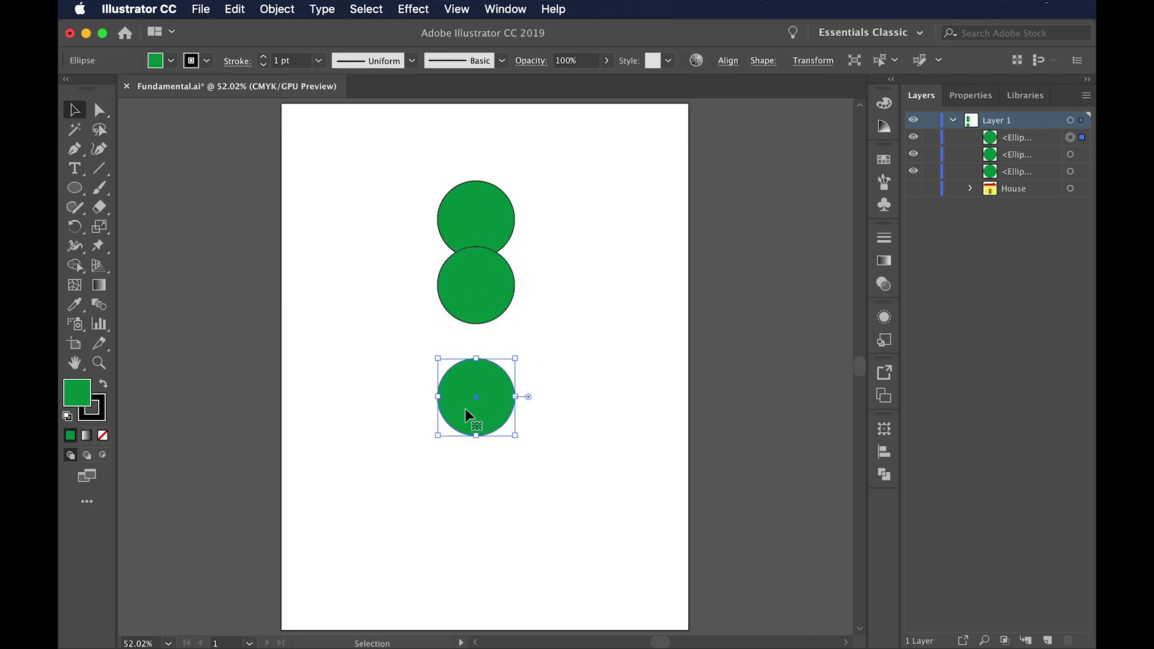
{"action": "left_click_drag", "start_coordinate": [488, 391], "coordinate": [484, 341]}
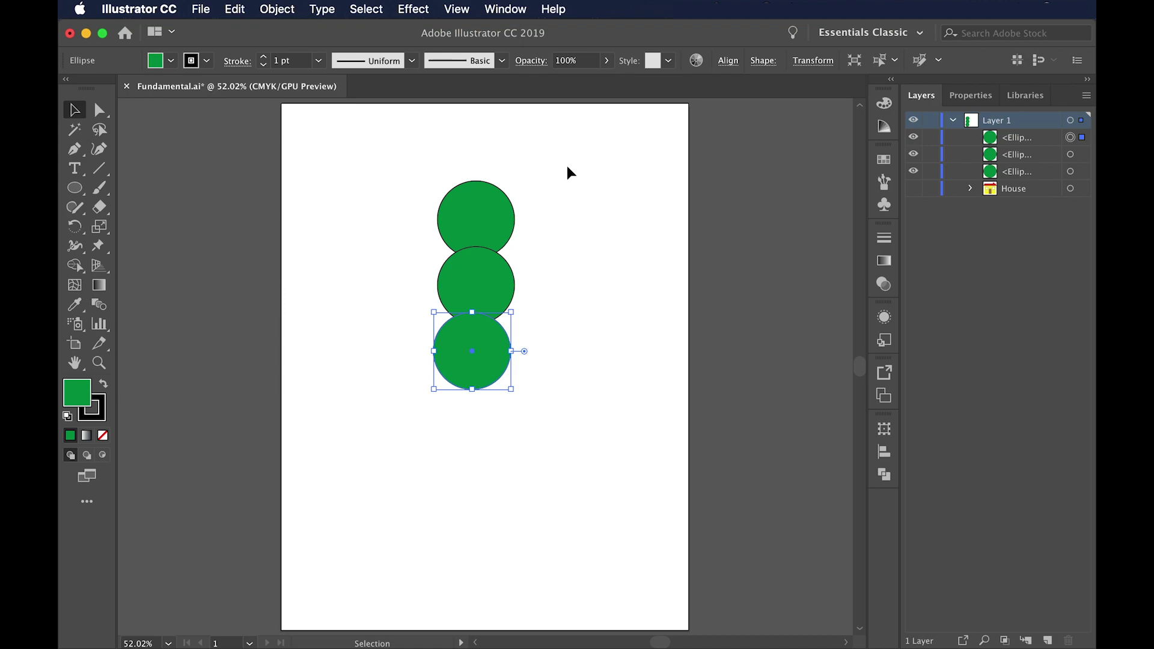
- Align all three circles by their horizontal centers, using Align to Selection as the reference
{"action": "left_click_drag", "start_coordinate": [568, 167], "coordinate": [412, 428]}
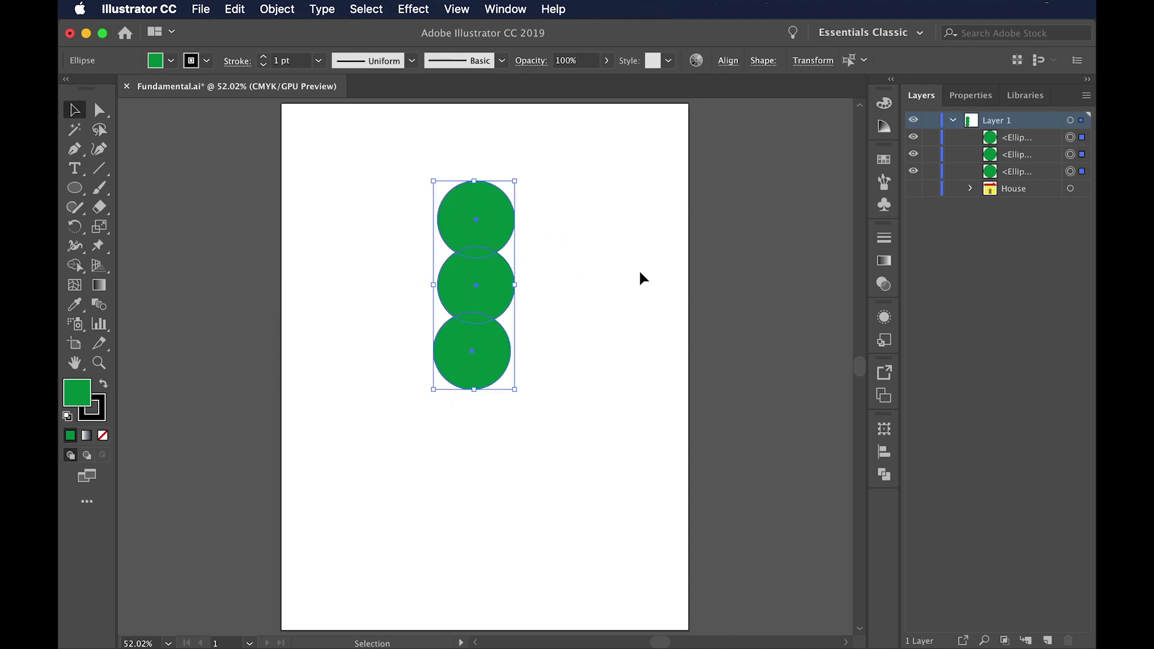
{"action": "left_click", "coordinate": [505, 9]}
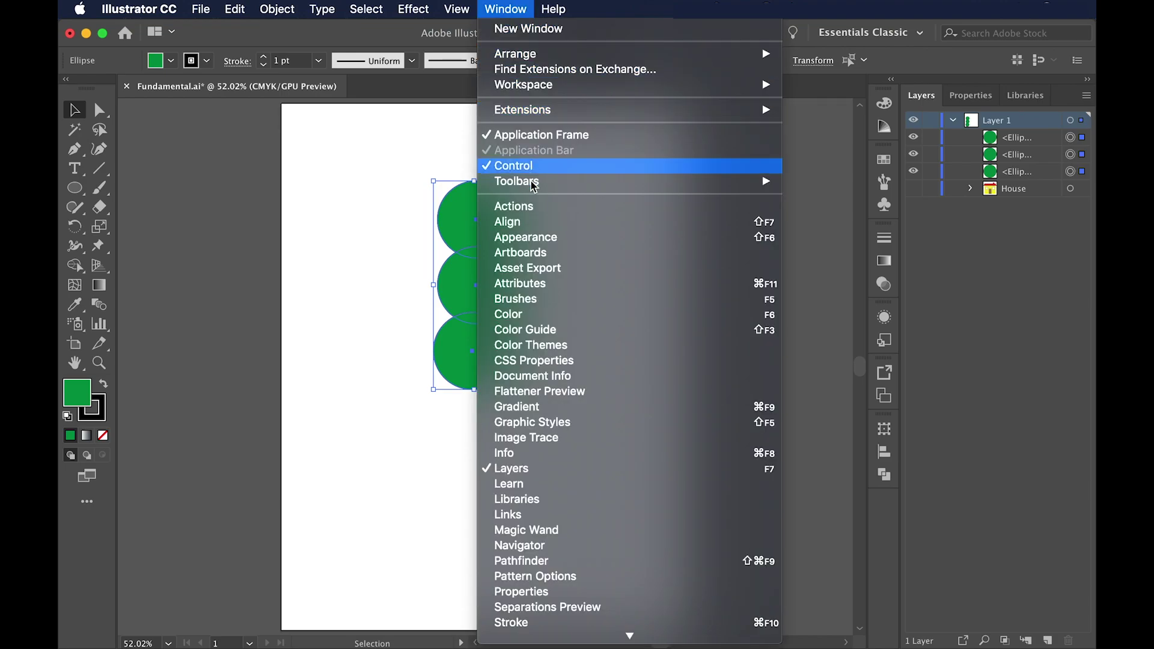
{"action": "left_click", "coordinate": [516, 223]}
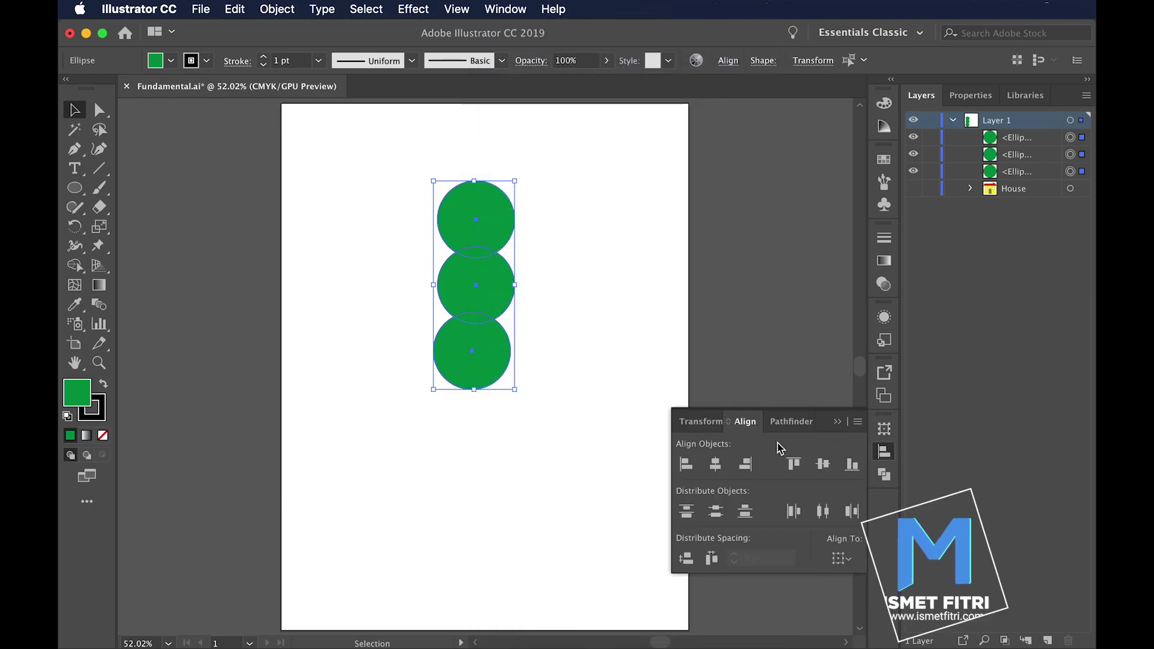
{"action": "left_click", "coordinate": [848, 562]}
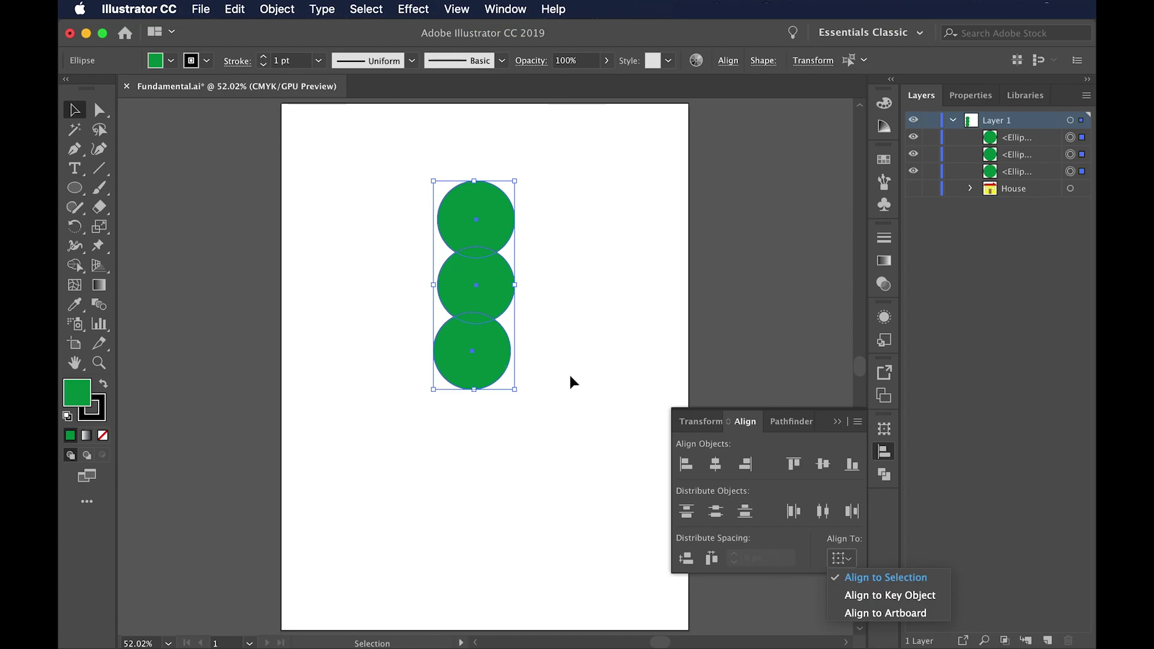
{"action": "left_click", "coordinate": [899, 584]}
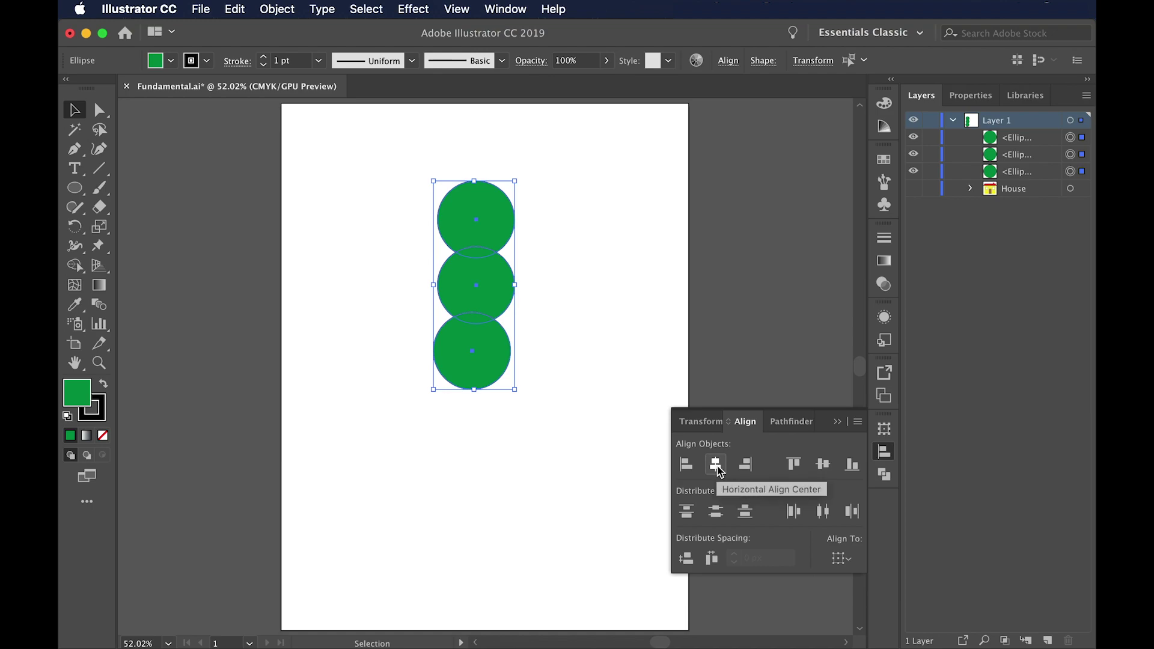
{"action": "left_click", "coordinate": [716, 464]}
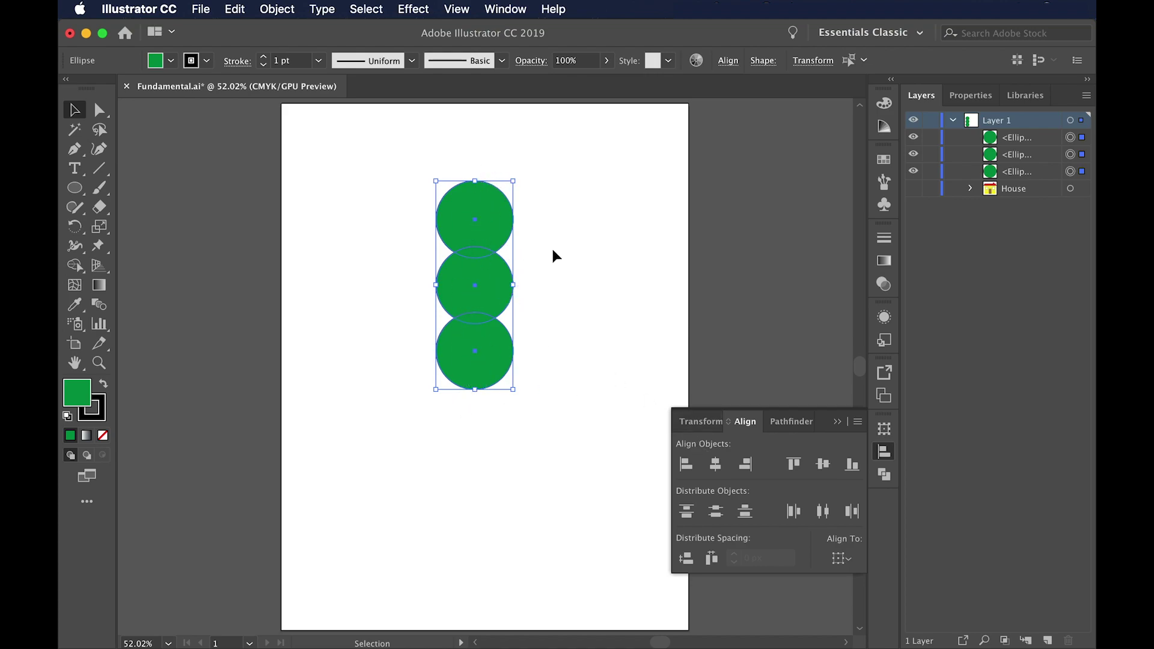
{"action": "left_click", "coordinate": [591, 235]}
- Enlarge the bottom circle and, to a lesser extent, the middle circle proportionally from their centers so the stack widens downward
{"action": "left_click", "coordinate": [479, 363]}
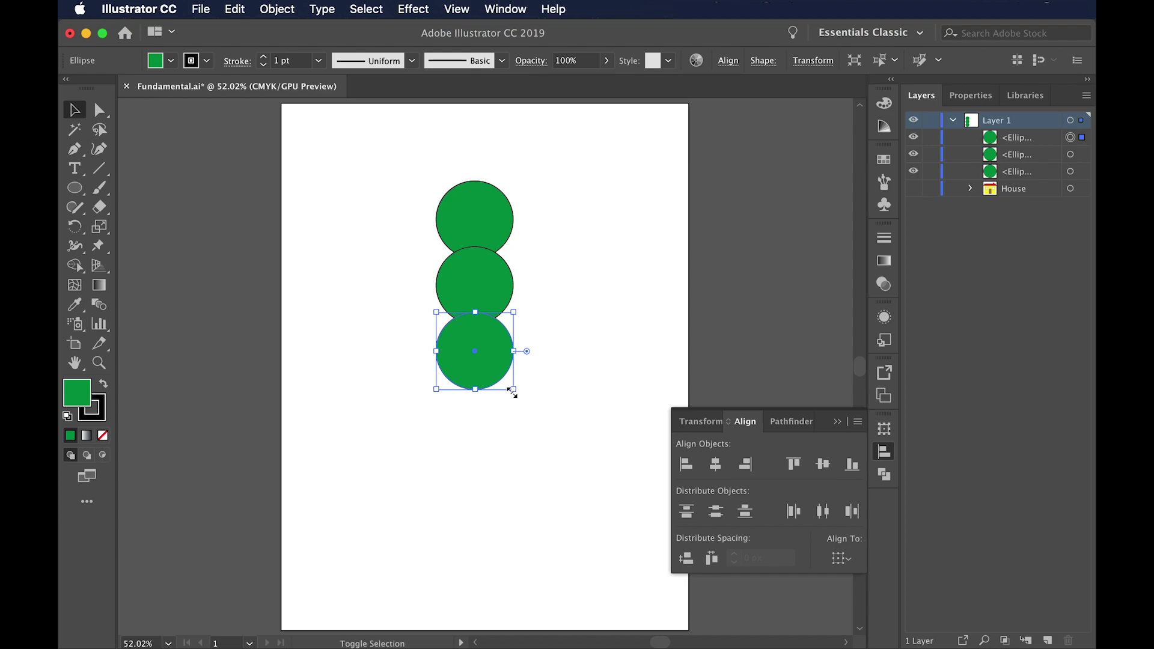
{"action": "left_click_drag", "start_coordinate": [512, 391], "coordinate": [532, 410]}
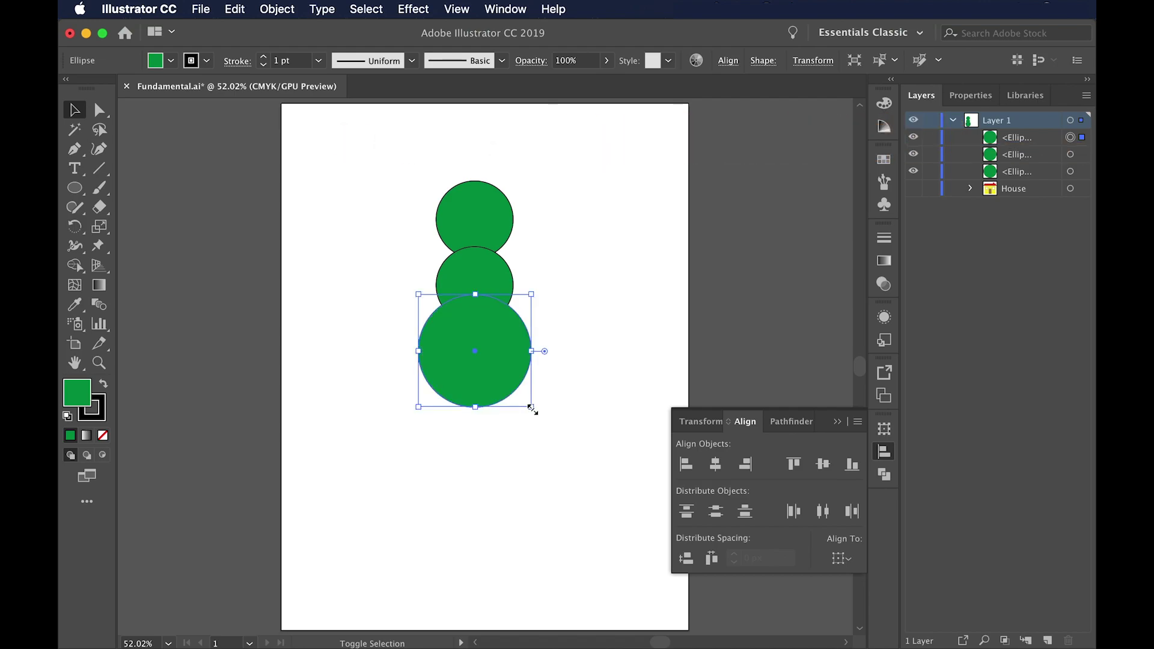
{"action": "left_click", "coordinate": [499, 273]}
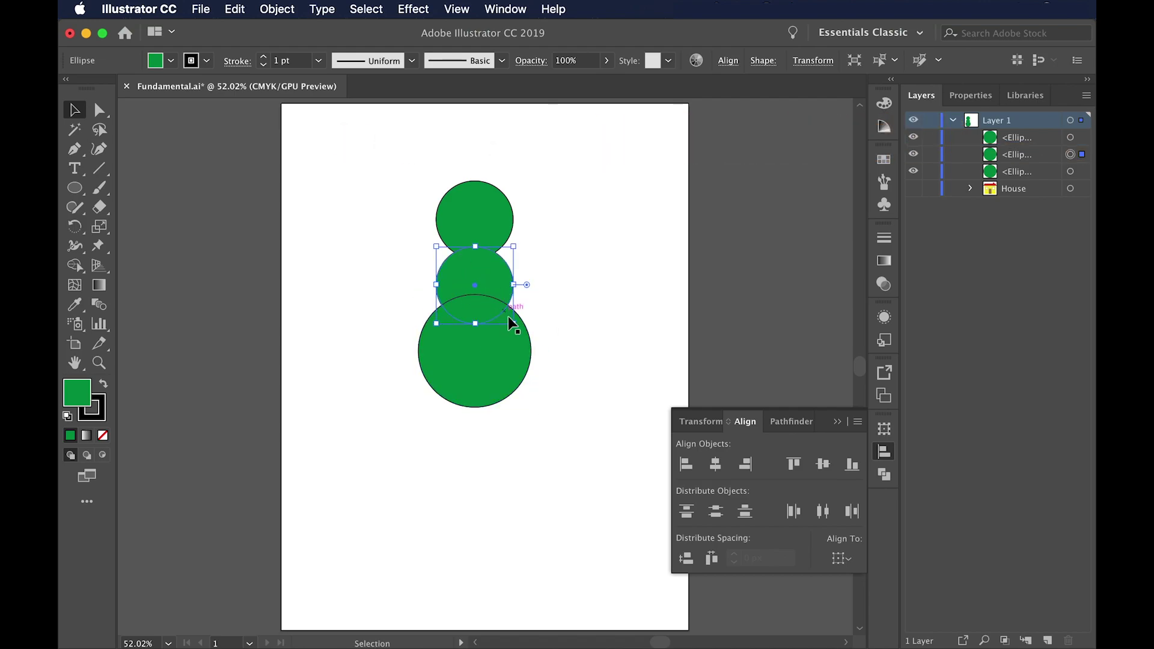
{"action": "left_click_drag", "start_coordinate": [514, 323], "coordinate": [522, 332]}
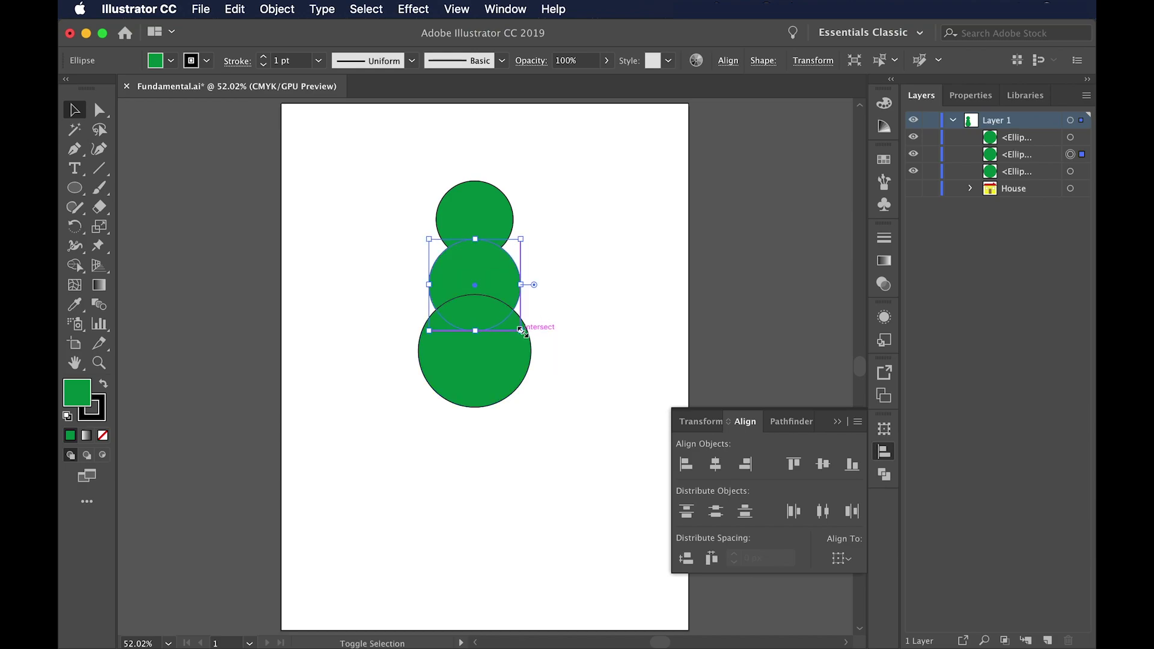
- Stretch the uppermost circle into an egg shape by moving only its top anchor point up to Y 88.39 px
{"action": "left_click", "coordinate": [488, 206]}
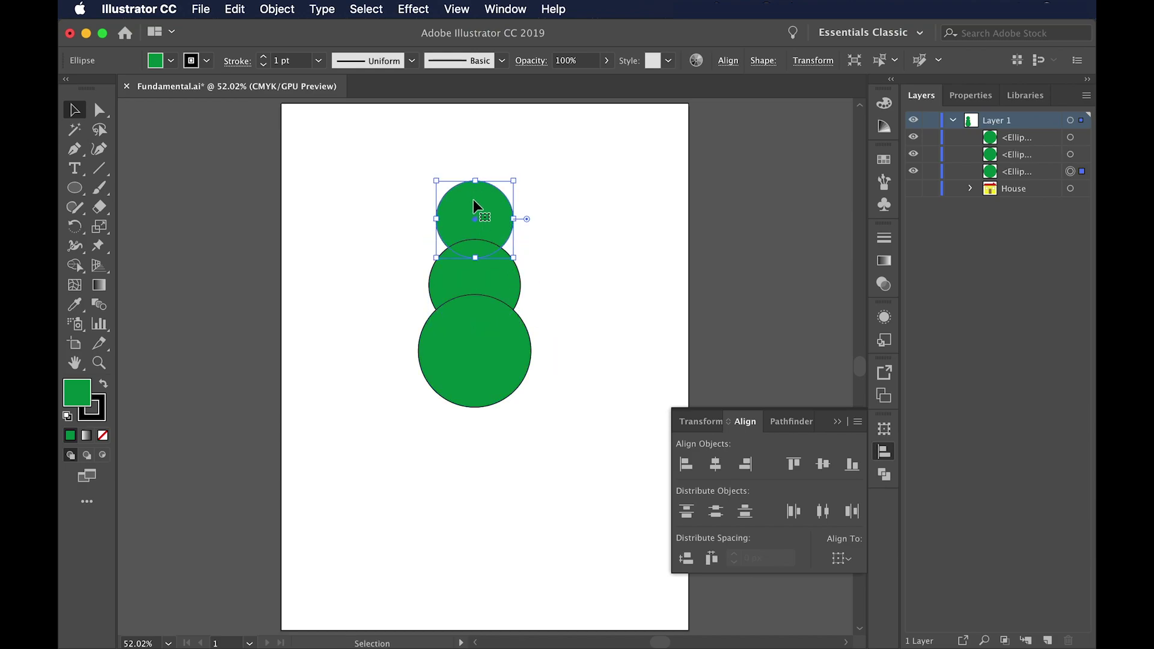
{"action": "left_click_drag", "start_coordinate": [100, 109], "coordinate": [135, 108]}
{"action": "left_click", "coordinate": [488, 173]}
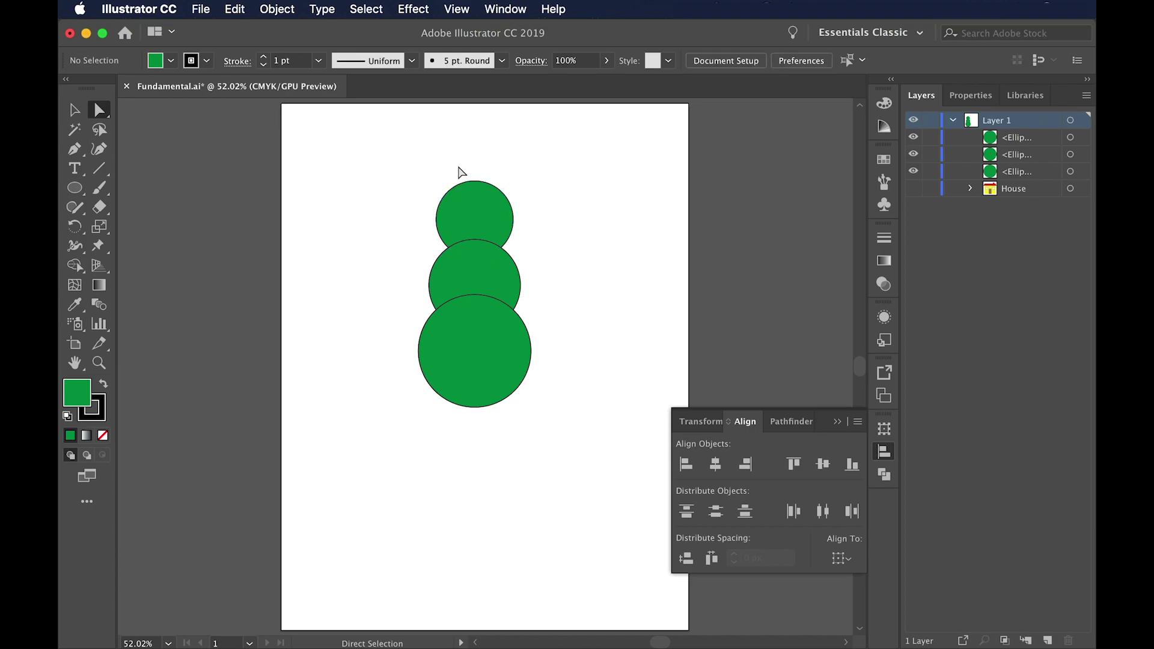
{"action": "left_click_drag", "start_coordinate": [452, 162], "coordinate": [498, 199]}
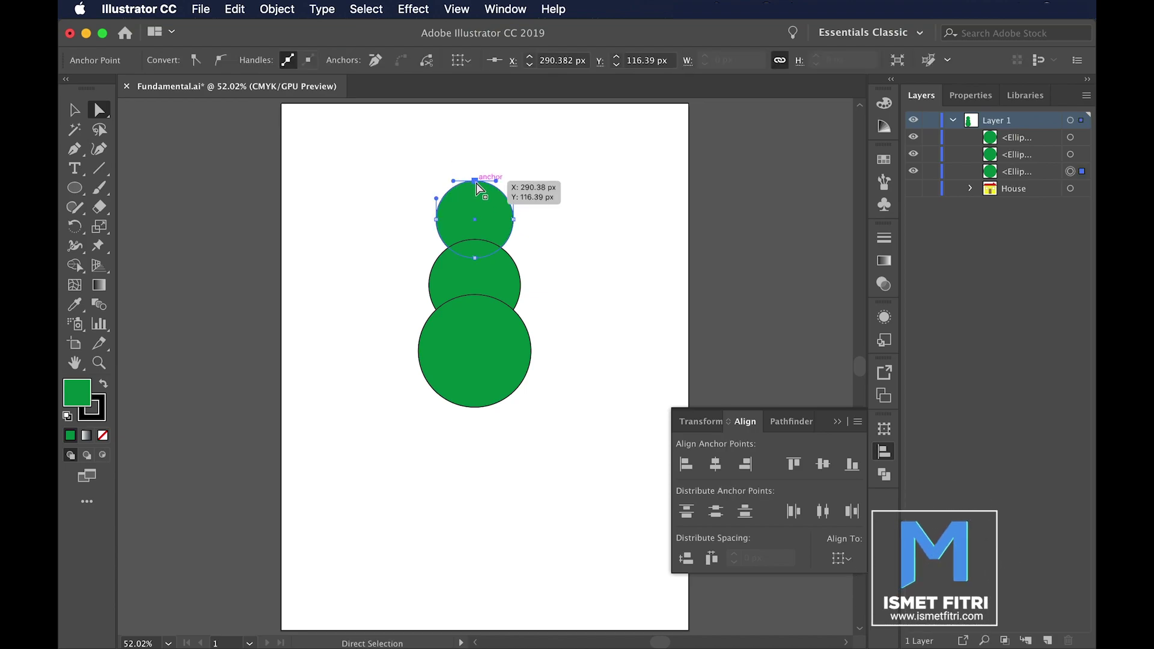
{"action": "key", "text": "Up"}
{"action": "key", "text": "Up"}
{"action": "key", "text": "Up"}
{"action": "key", "text": "Up"}
{"action": "key", "text": "Up"}
{"action": "key", "text": "Up"}
{"action": "key", "text": "Up"}
{"action": "key", "text": "Up"}
{"action": "key", "text": "Up"}
{"action": "key", "text": "Up"}
{"action": "key", "text": "Up"}
{"action": "key", "text": "Up"}
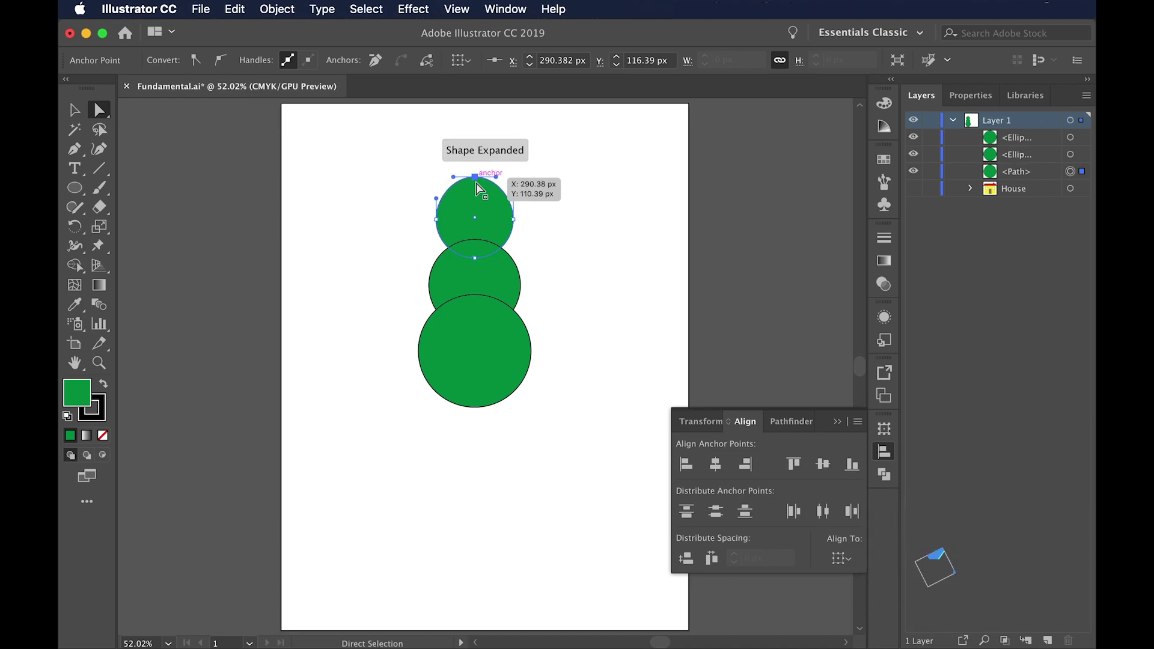
{"action": "key", "text": "Up"}
{"action": "key", "text": "Up"}
{"action": "key", "text": "Up"}
{"action": "key", "text": "Up"}
{"action": "key", "text": "Up"}
{"action": "key", "text": "Up"}
{"action": "key", "text": "Up"}
{"action": "key", "text": "Up"}
{"action": "key", "text": "Up"}
{"action": "key", "text": "Up"}
{"action": "key", "text": "Up"}
{"action": "key", "text": "Up"}
{"action": "key", "text": "Up"}
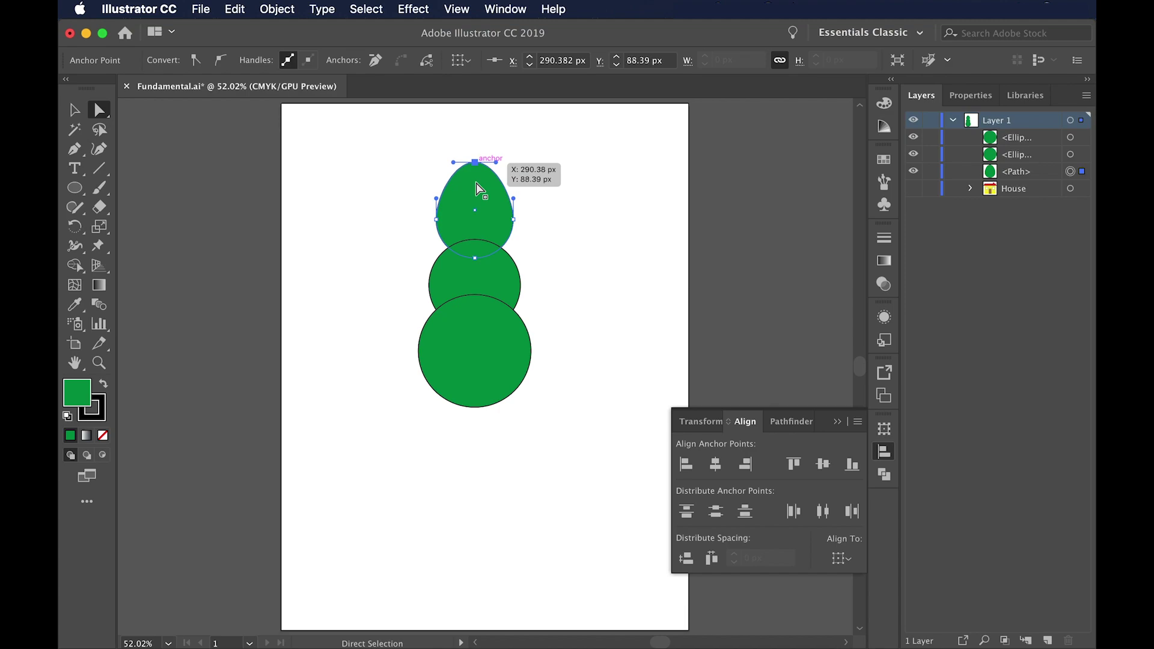
{"action": "left_click", "coordinate": [596, 224]}
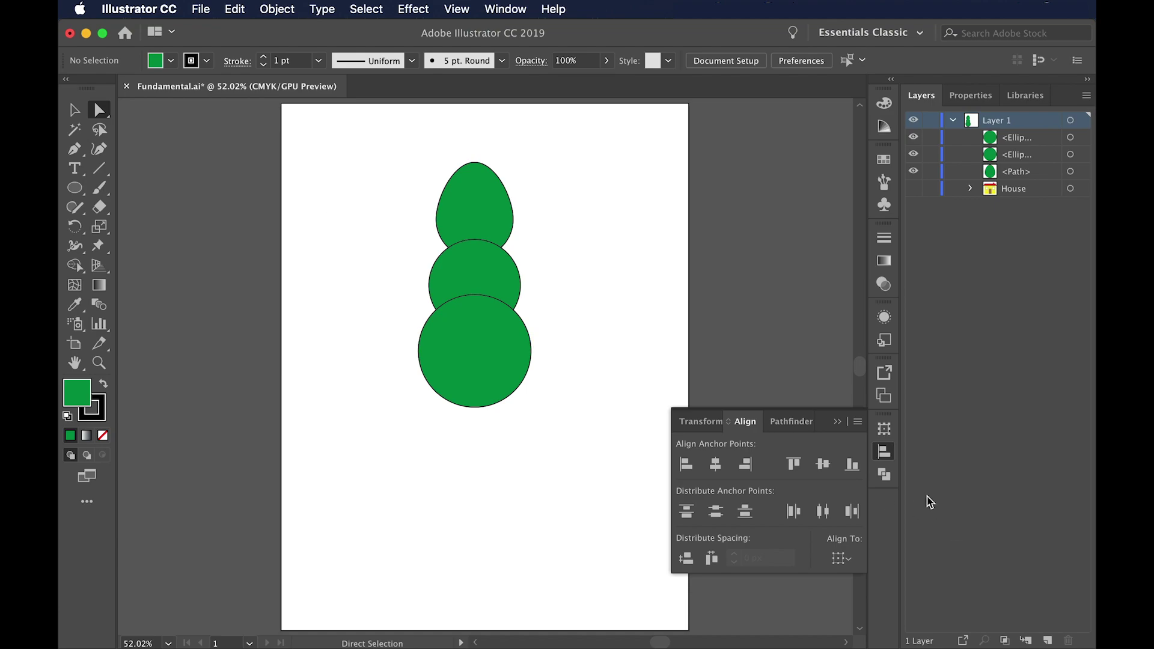
- Try merging the egg shape and both circles into one shape with the Shape Builder tool, and undo the merge
{"action": "left_click", "coordinate": [885, 452]}
{"action": "left_click", "coordinate": [74, 110]}
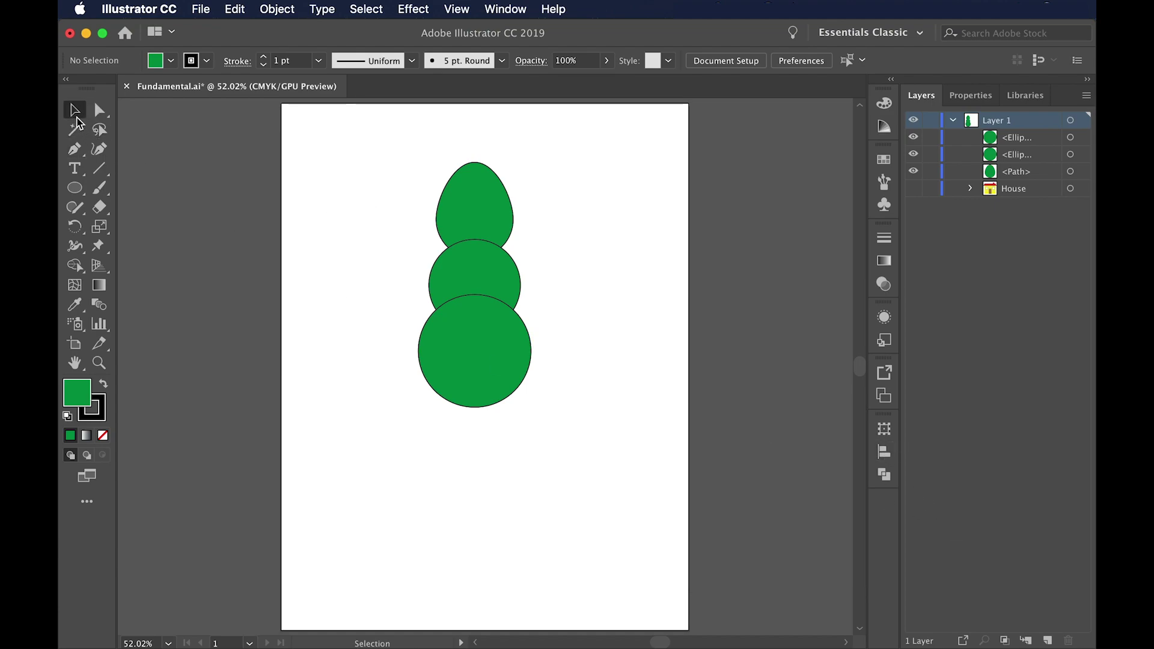
{"action": "left_click_drag", "start_coordinate": [402, 136], "coordinate": [582, 456]}
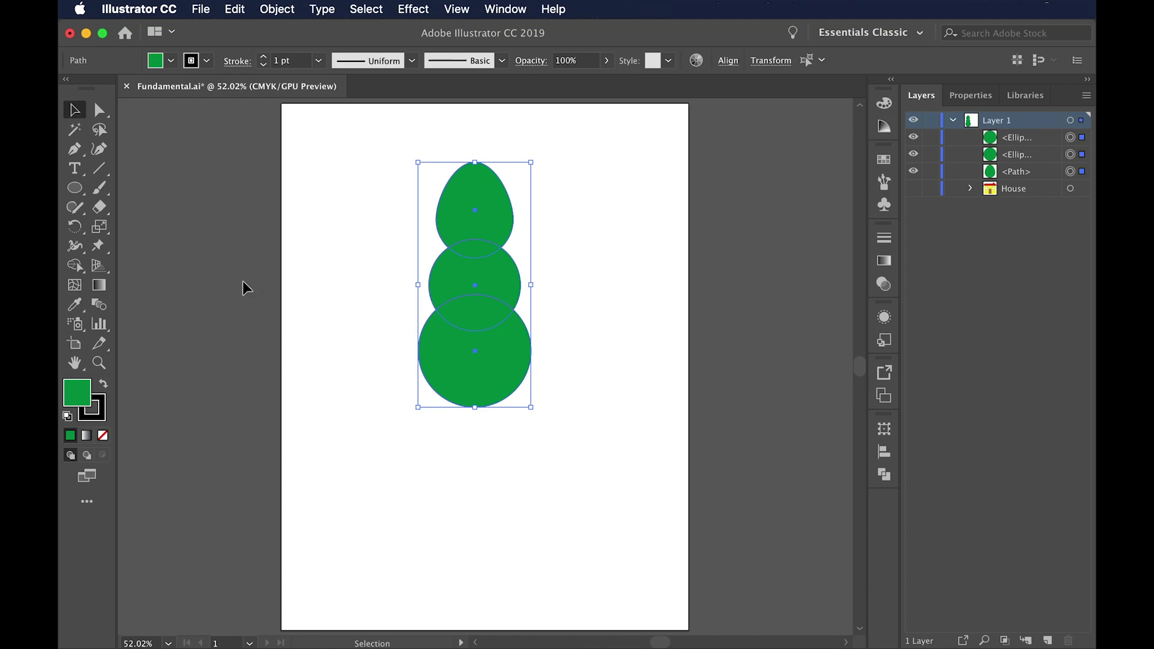
{"action": "left_click", "coordinate": [83, 274]}
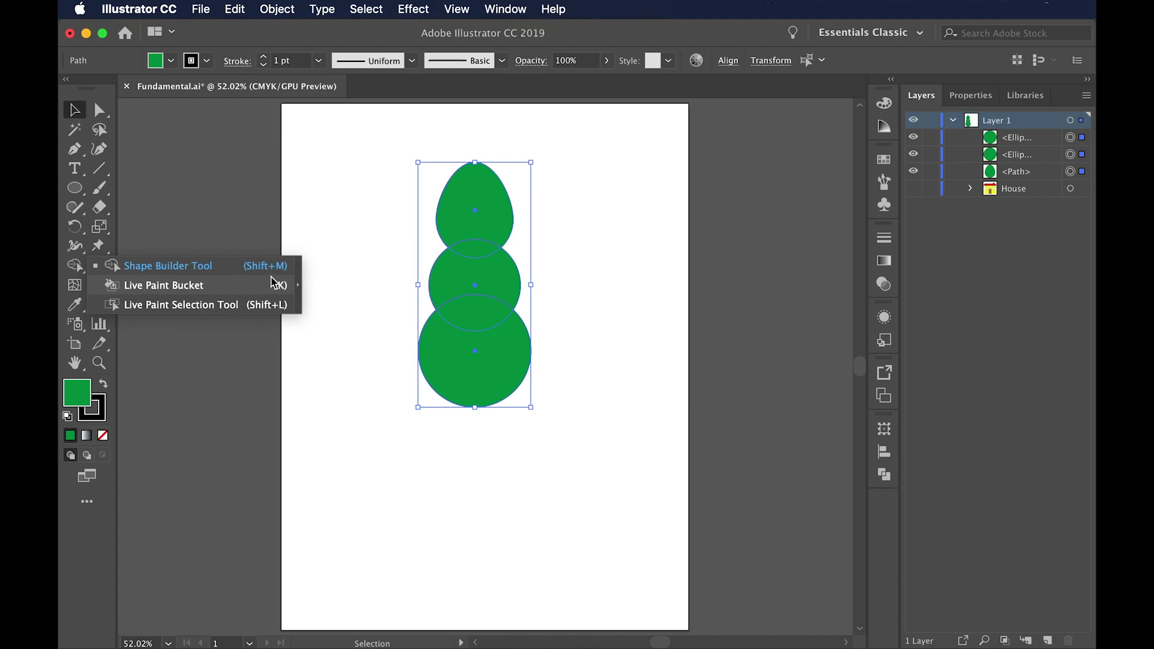
{"action": "left_click", "coordinate": [190, 271]}
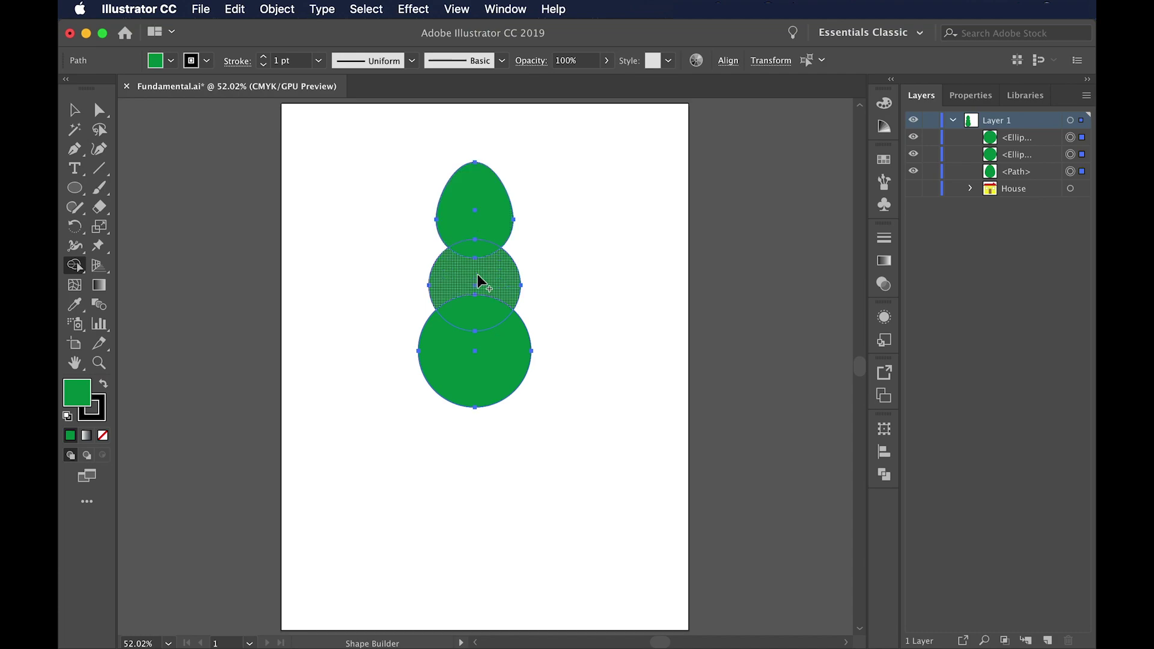
{"action": "left_click_drag", "start_coordinate": [476, 205], "coordinate": [474, 361]}
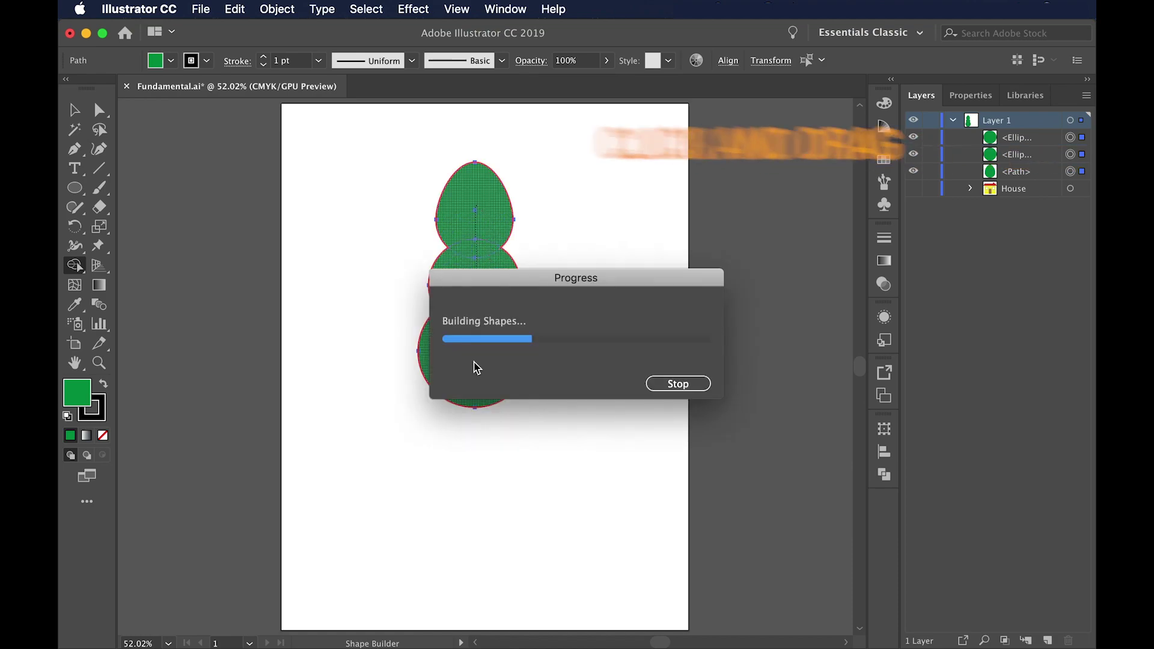
{"action": "key", "text": "v"}
{"action": "left_click", "coordinate": [535, 386]}
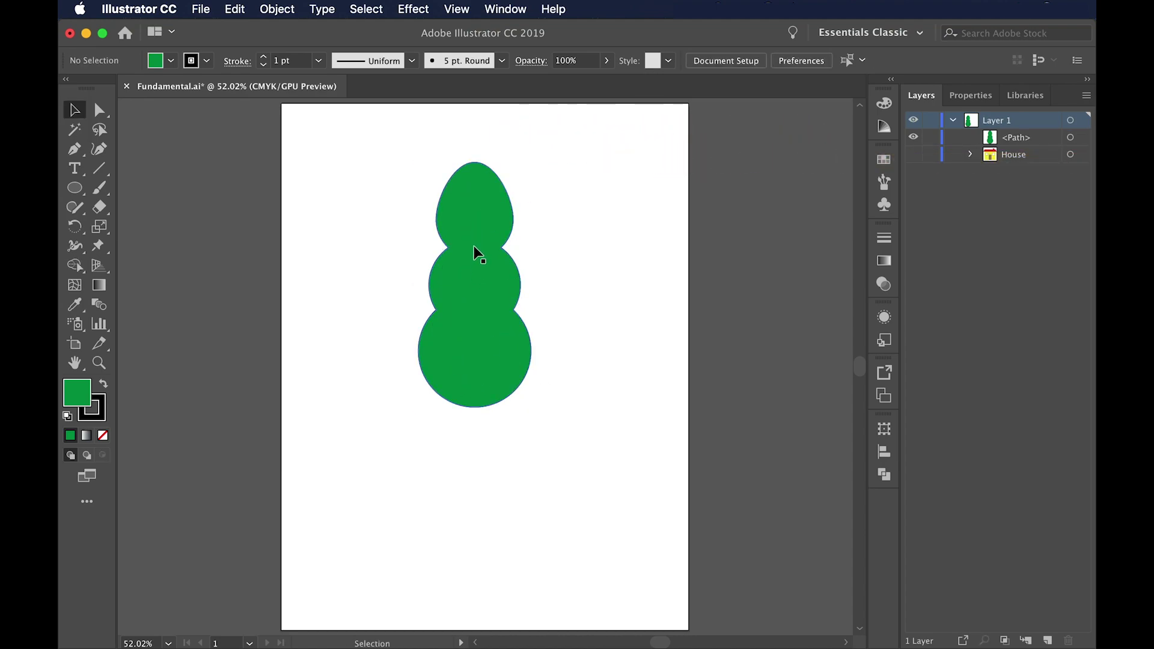
{"action": "key", "text": "super+z"}
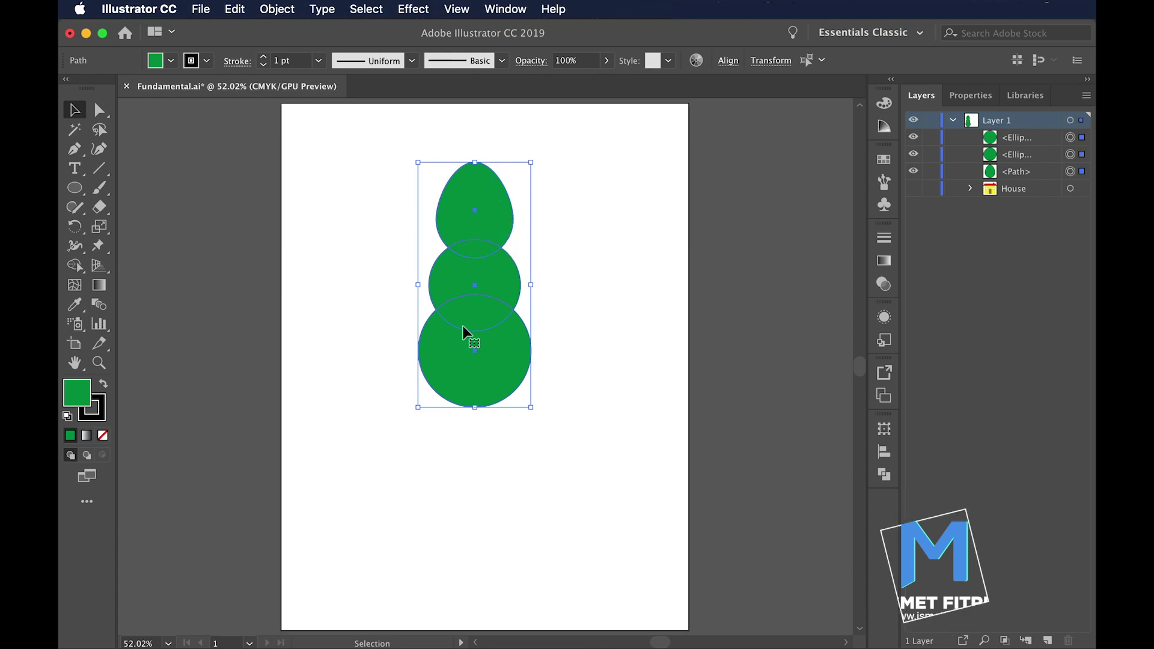
- Try removing the two overlap areas between the stacked shapes with the Shape Builder tool, and undo both removals
{"action": "key", "text": "shift+m"}
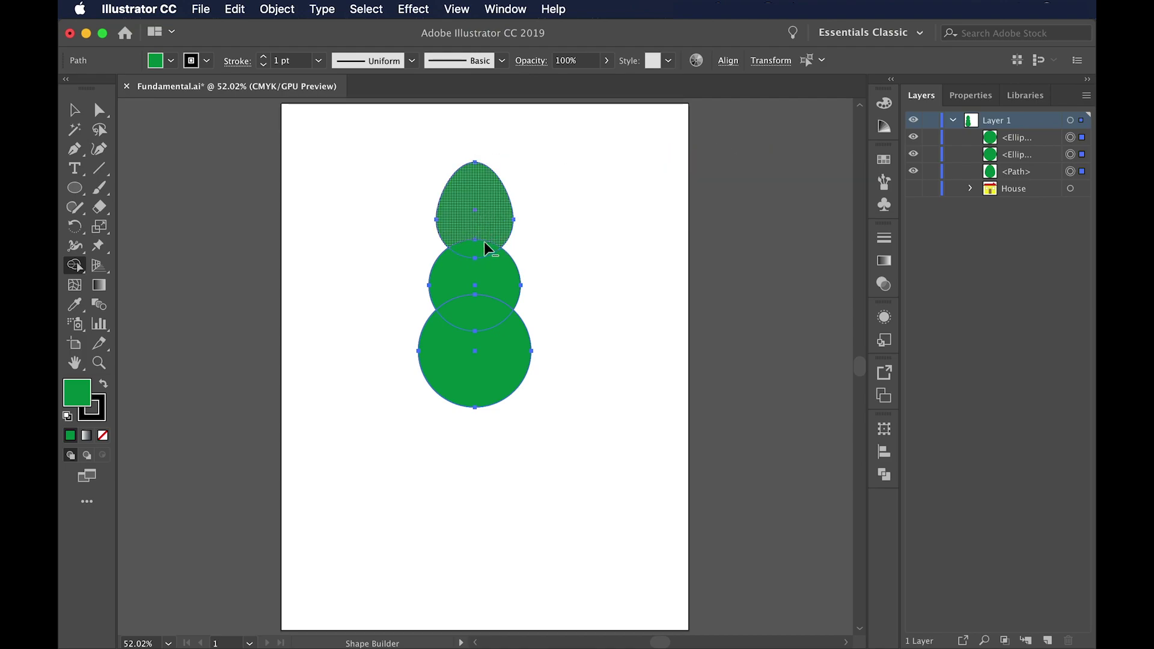
{"action": "left_click", "coordinate": [474, 247], "text": "alt"}
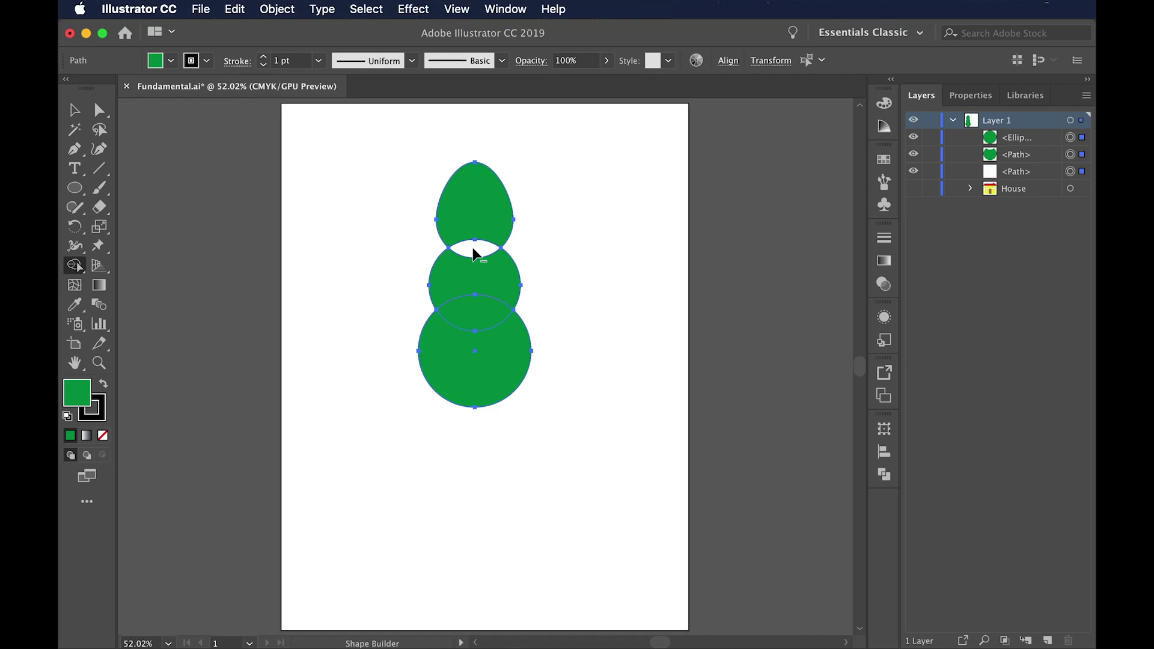
{"action": "left_click", "coordinate": [483, 309], "text": "alt"}
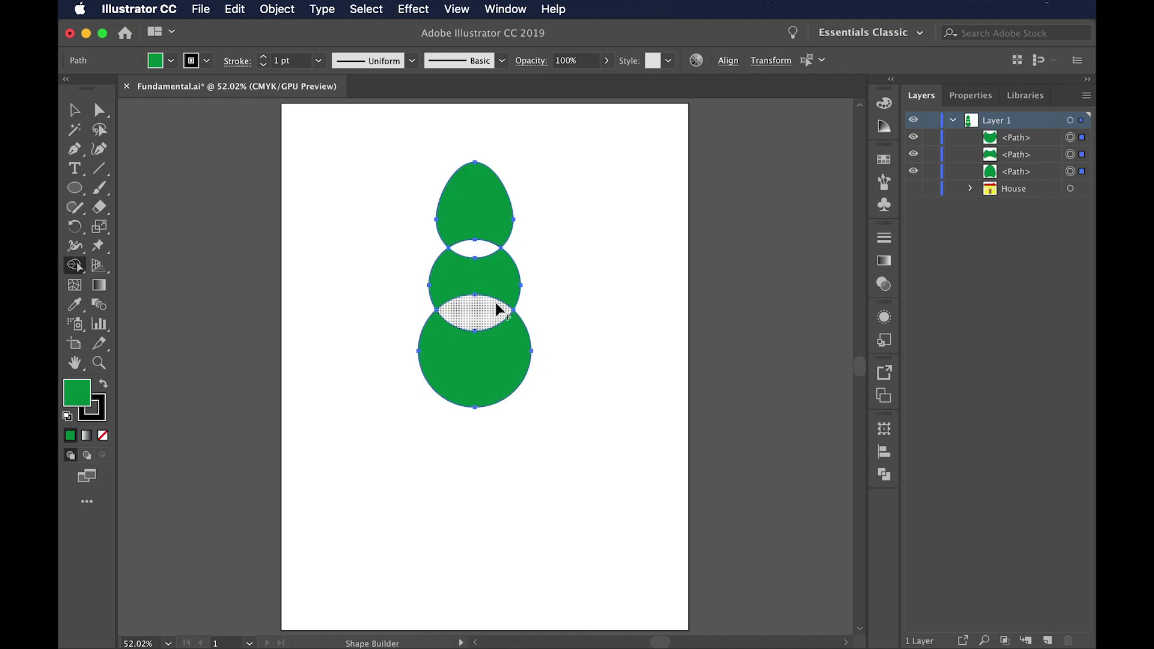
{"action": "key", "text": "super+z"}
{"action": "key", "text": "super+z"}
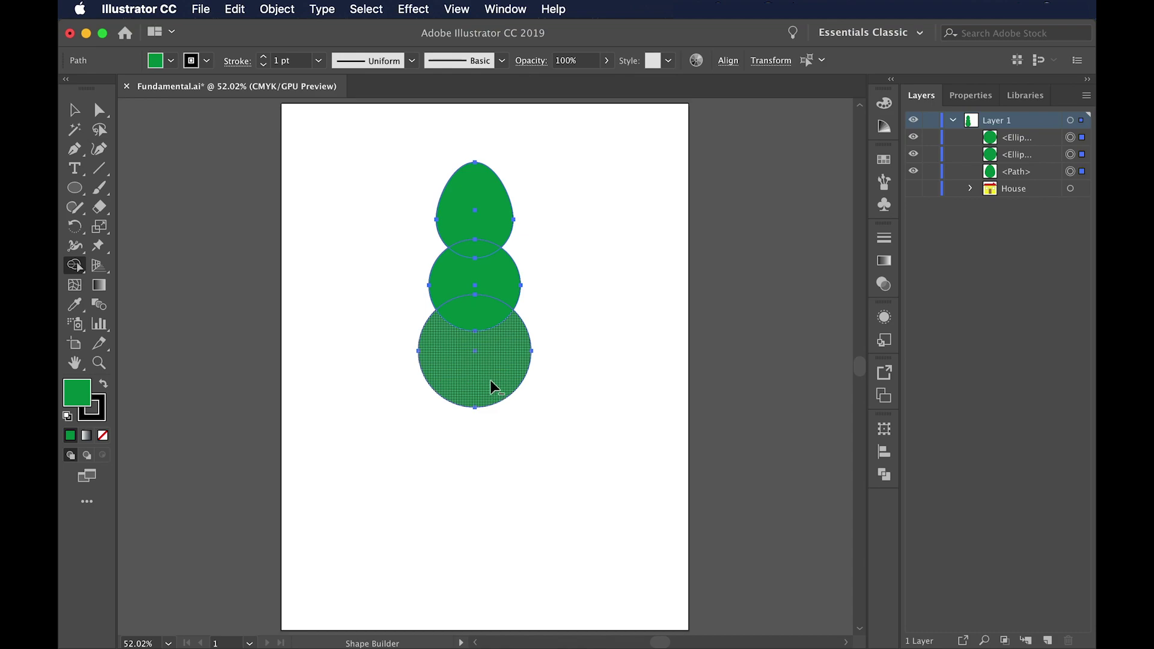
- Try removing the bottom circle together with its overlap area, then try one stroke through all three shapes, undoing each attempt
{"action": "left_click", "coordinate": [490, 326], "text": "alt"}
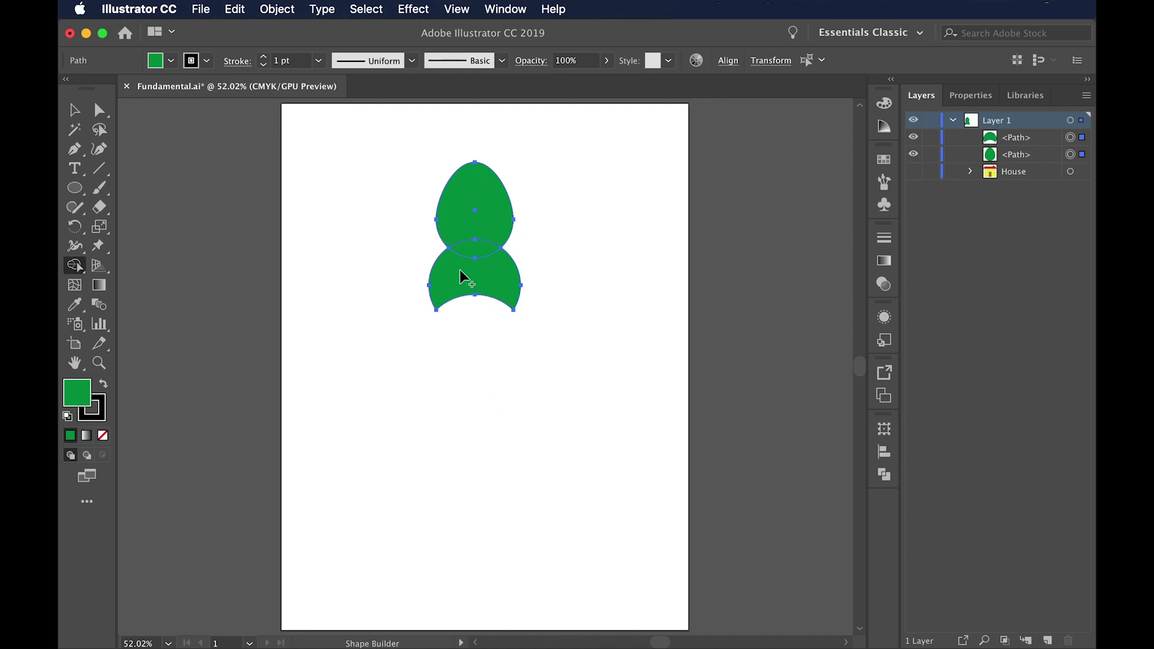
{"action": "key", "text": "super+z"}
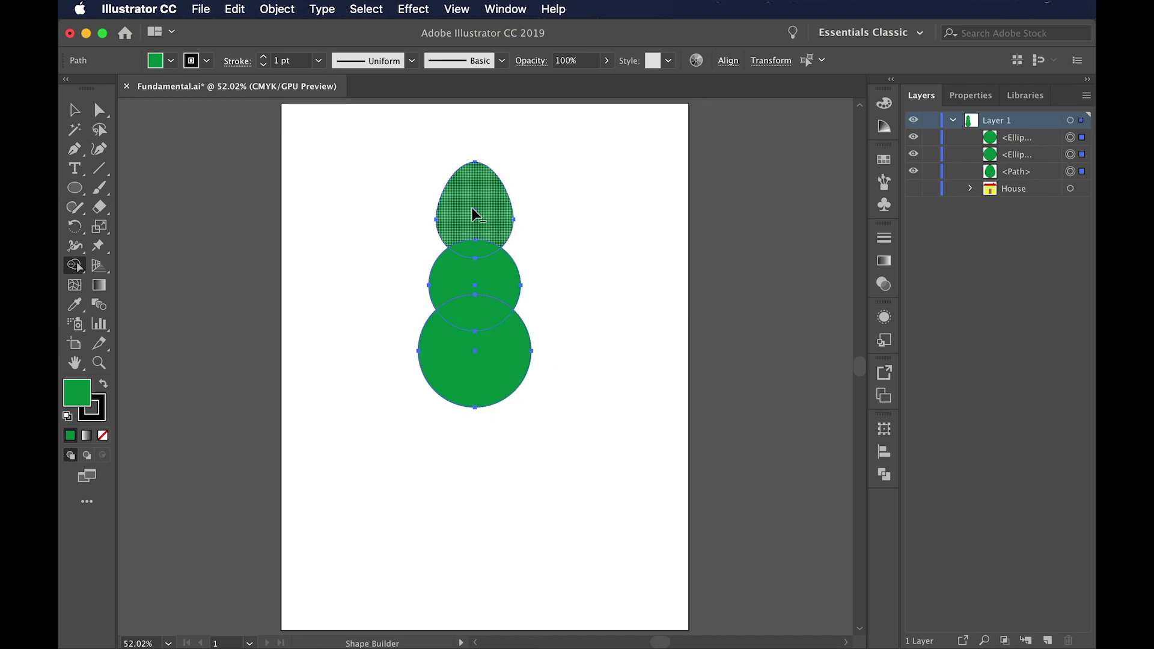
{"action": "mouse_move", "coordinate": [516, 223]}
{"action": "left_mouse_down"}
{"action": "mouse_move", "coordinate": [558, 267]}
{"action": "mouse_move", "coordinate": [546, 311]}
{"action": "mouse_move", "coordinate": [483, 359]}
{"action": "left_mouse_up"}
{"action": "key", "text": "super+z"}
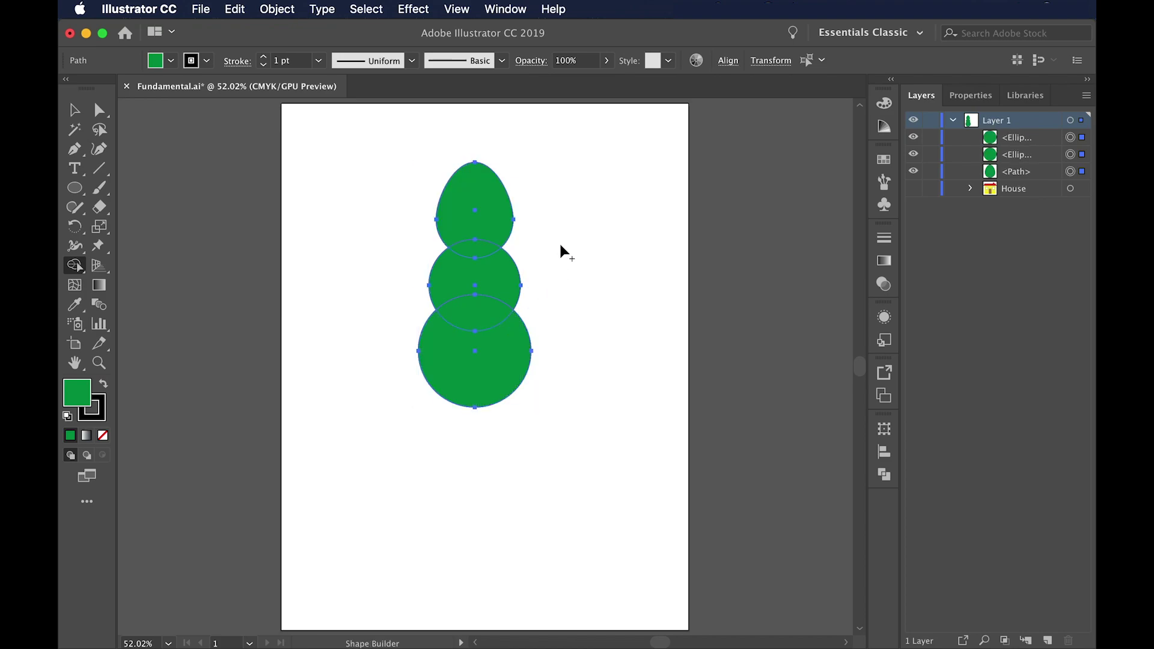
- Try removing the non-overlapping parts of the egg shape and bottom circle with the Shape Builder tool, and undo both removals
{"action": "left_click", "coordinate": [482, 198], "text": "alt"}
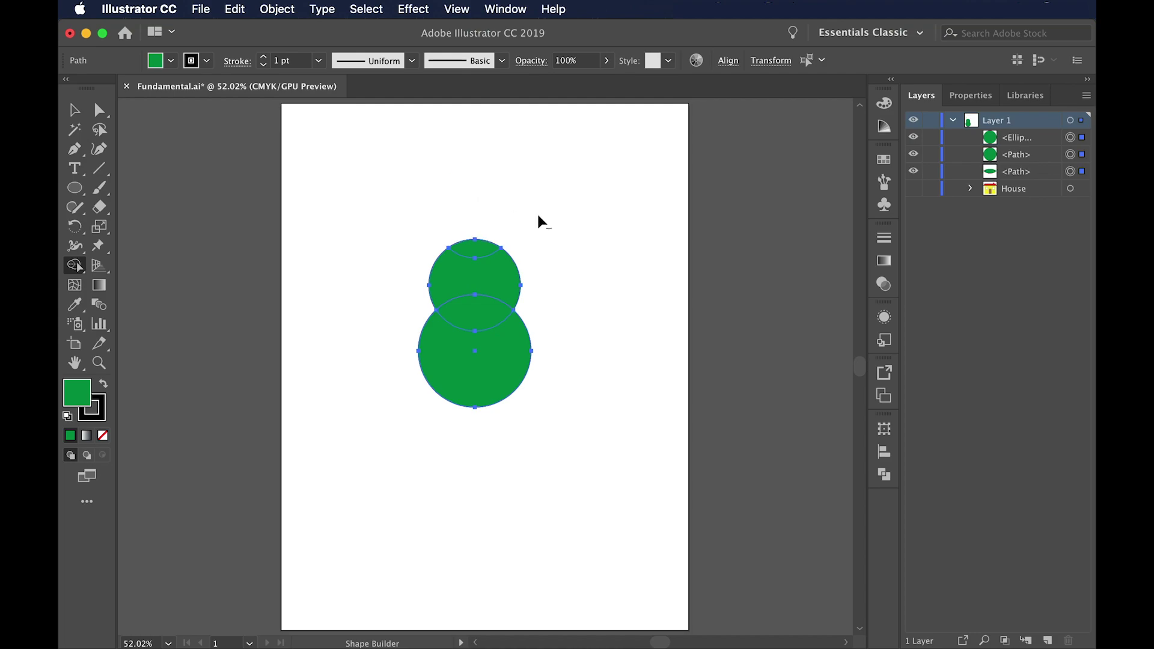
{"action": "left_click", "coordinate": [490, 369], "text": "alt"}
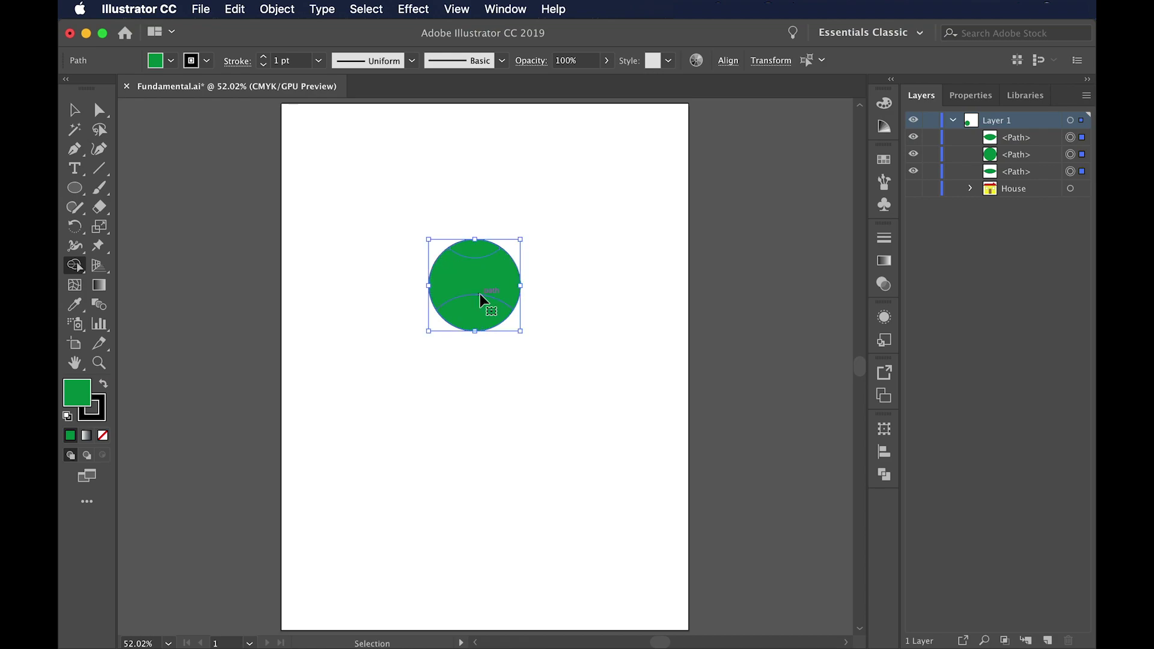
{"action": "key", "text": "super+z"}
{"action": "key", "text": "super+z"}
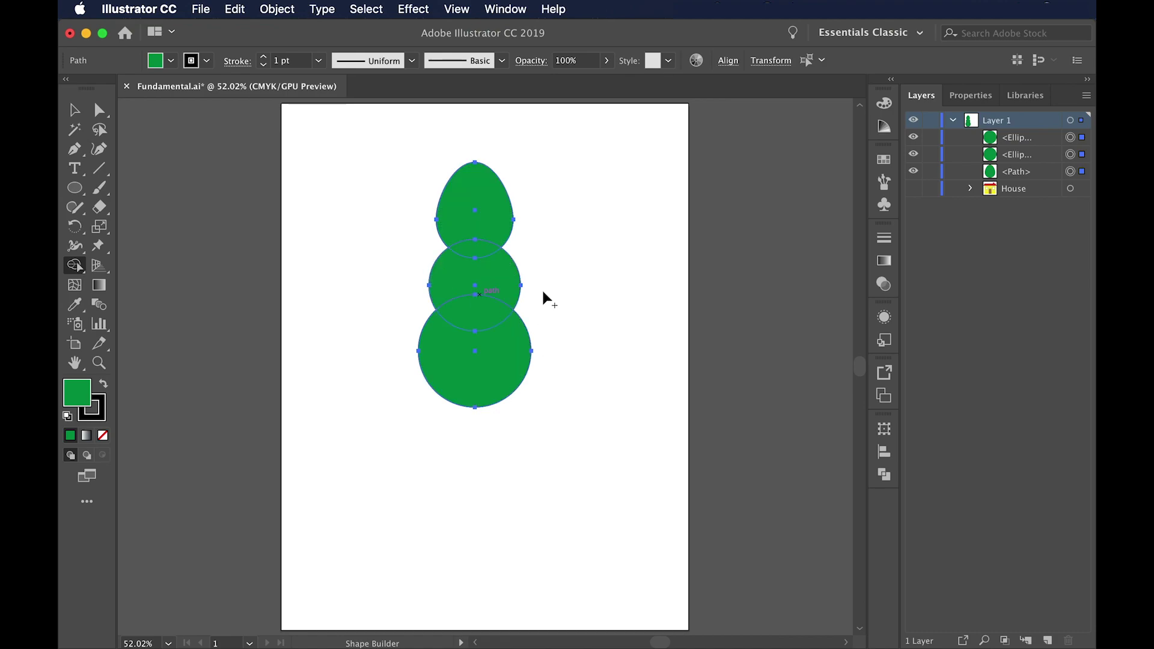
- Select all three stacked green shapes and merge them into a single tree crown with the Shape Builder tool
{"action": "scroll", "coordinate": [484, 233], "scroll_direction": "down", "scroll_amount": 1, "text": "alt"}
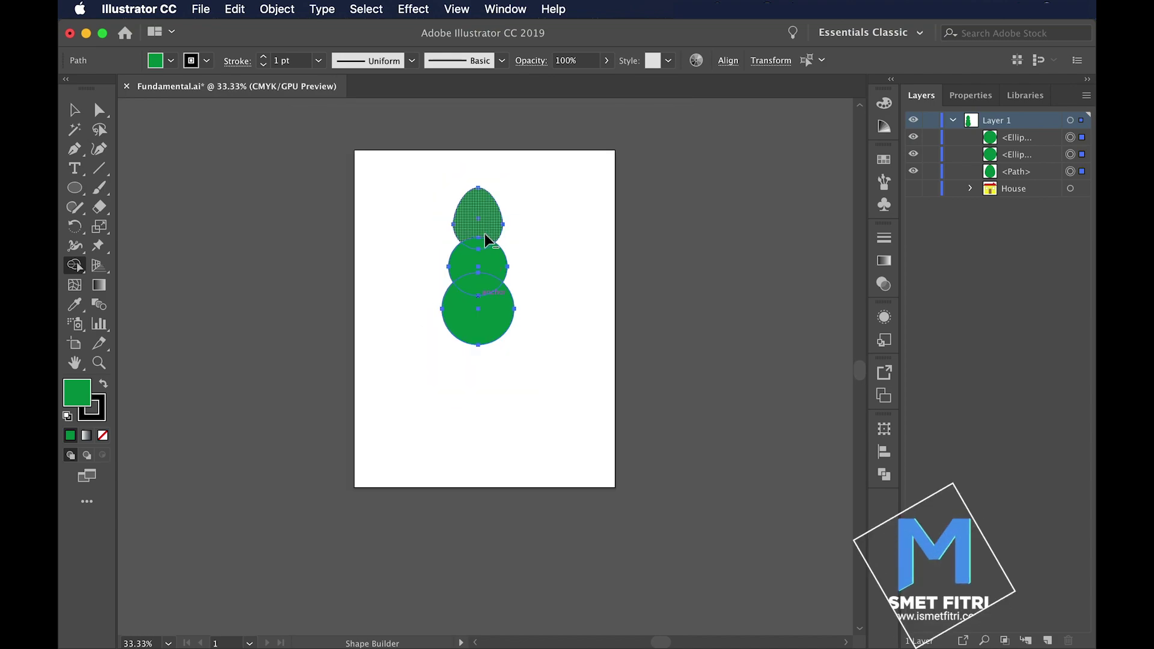
{"action": "scroll", "coordinate": [485, 233], "scroll_direction": "up", "scroll_amount": 4, "text": "alt"}
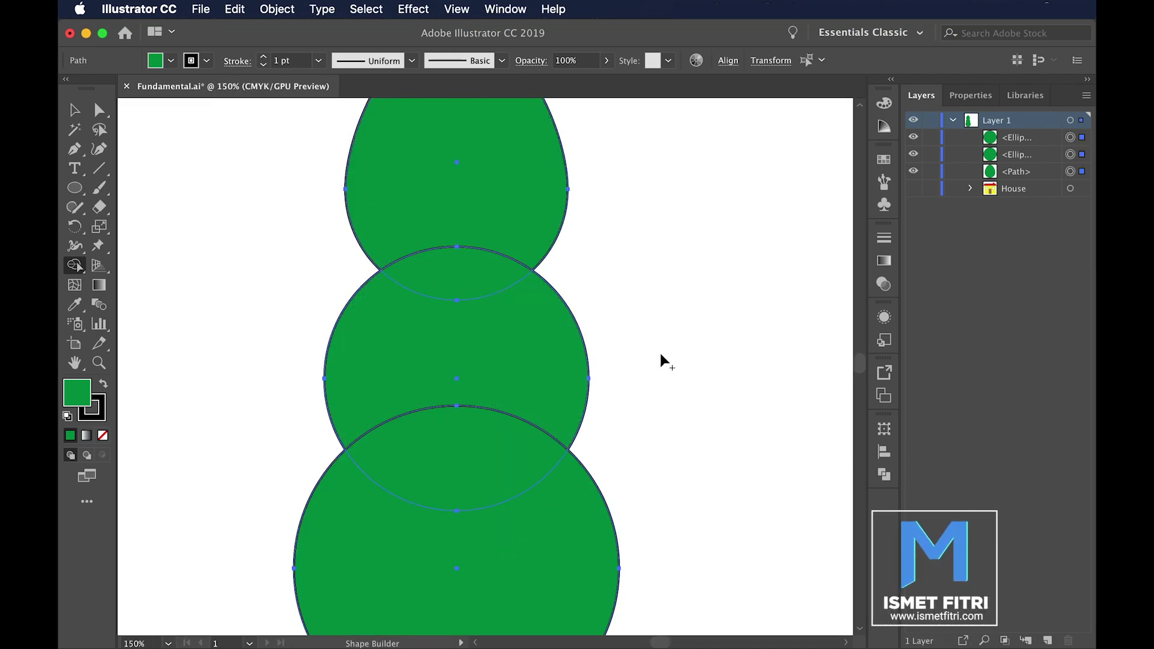
{"action": "key", "text": "v"}
{"action": "left_click", "coordinate": [683, 237]}
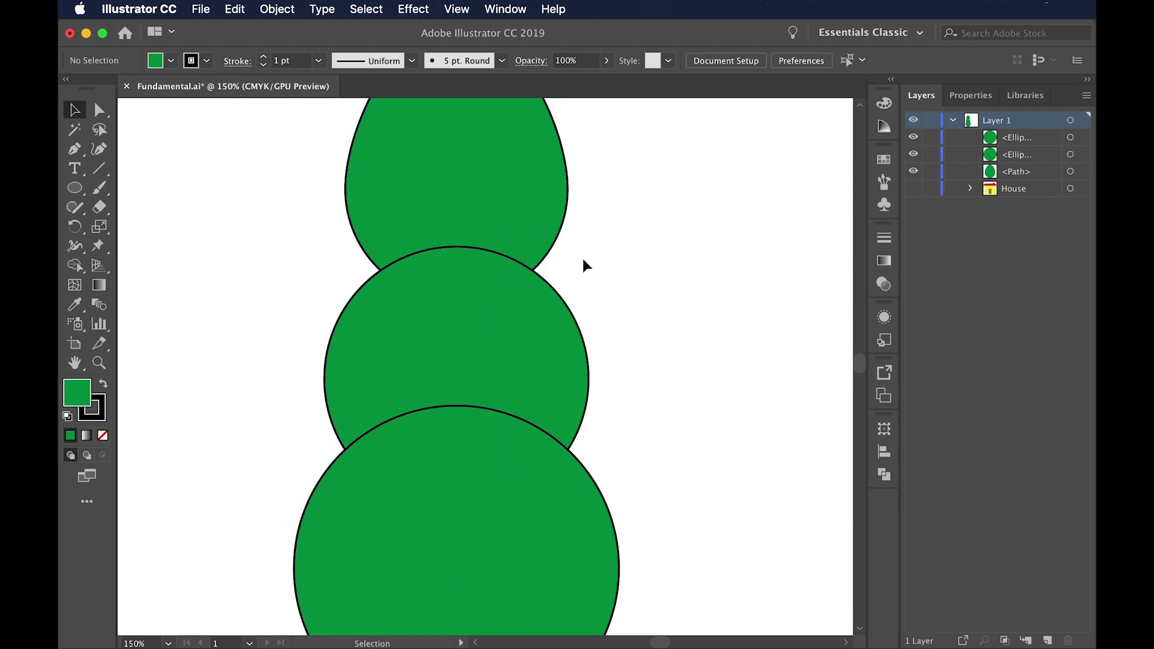
{"action": "left_click_drag", "start_coordinate": [666, 188], "coordinate": [376, 548]}
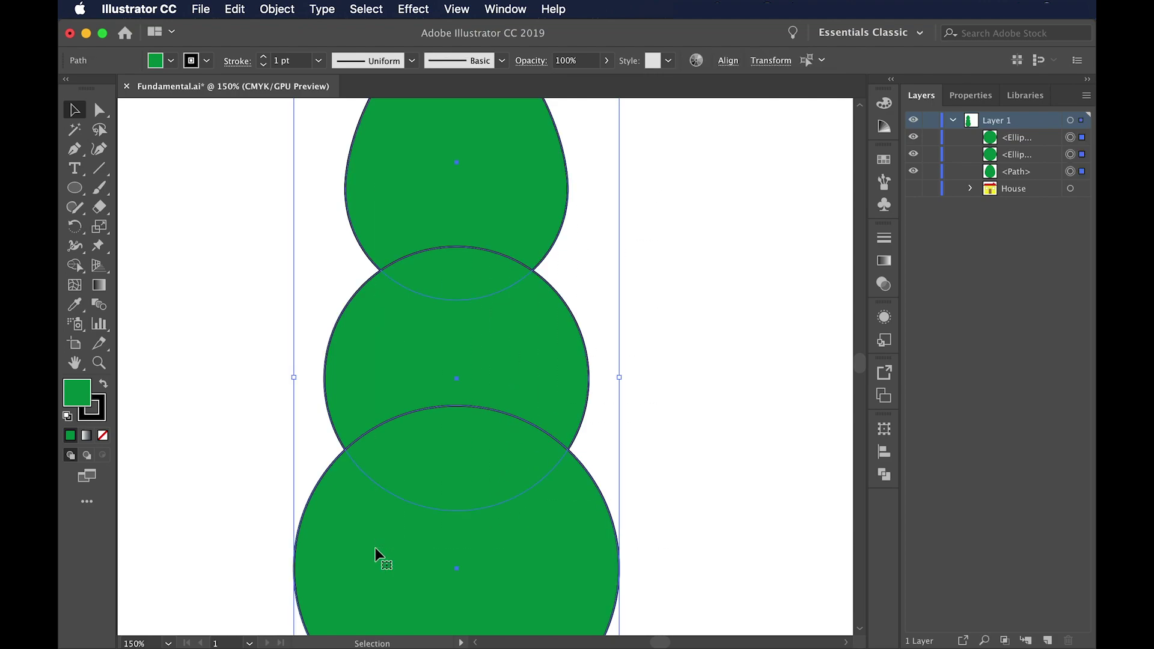
{"action": "key", "text": "shift+m"}
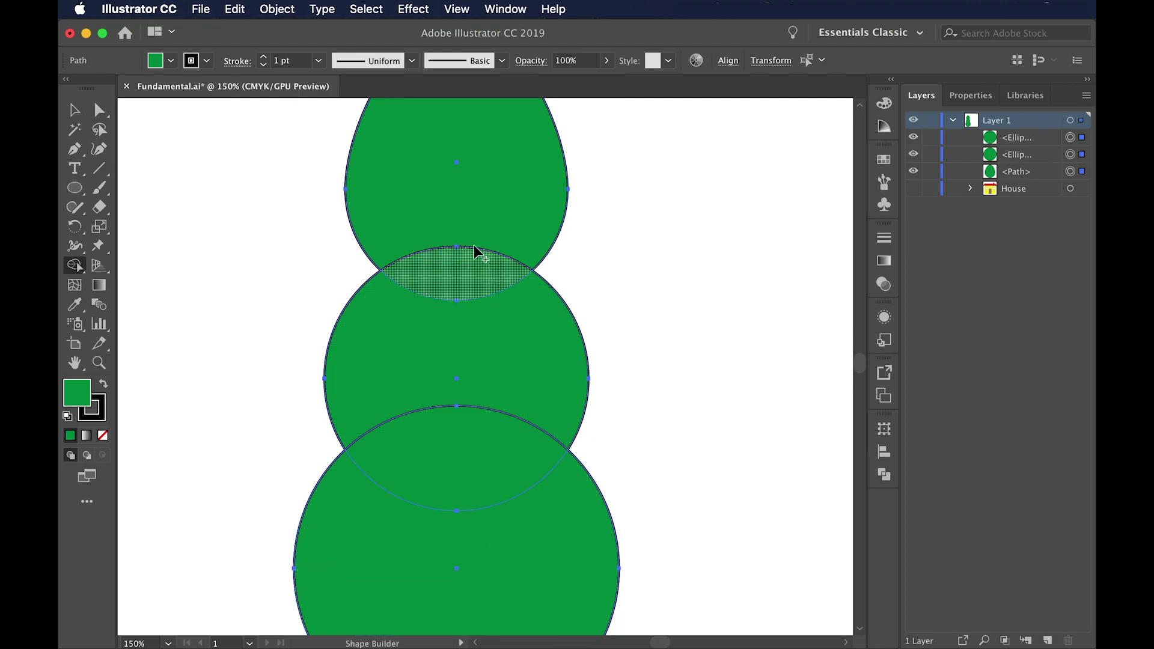
{"action": "left_click_drag", "start_coordinate": [457, 192], "coordinate": [451, 539]}
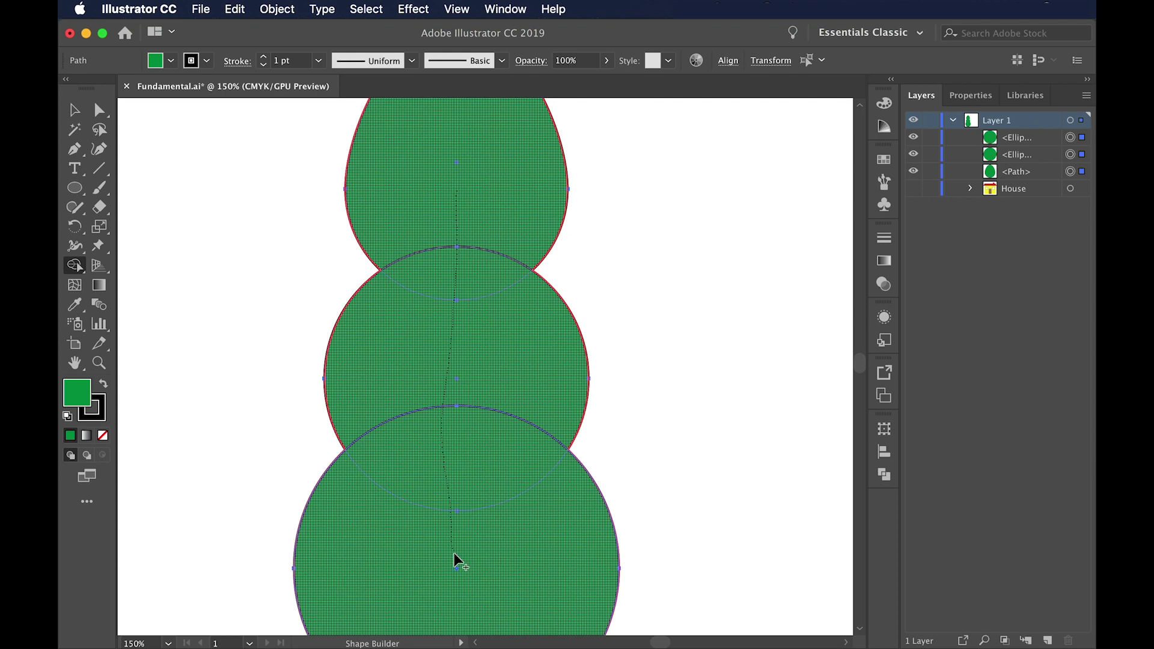
{"action": "left_click_drag", "start_coordinate": [453, 553], "coordinate": [454, 554]}
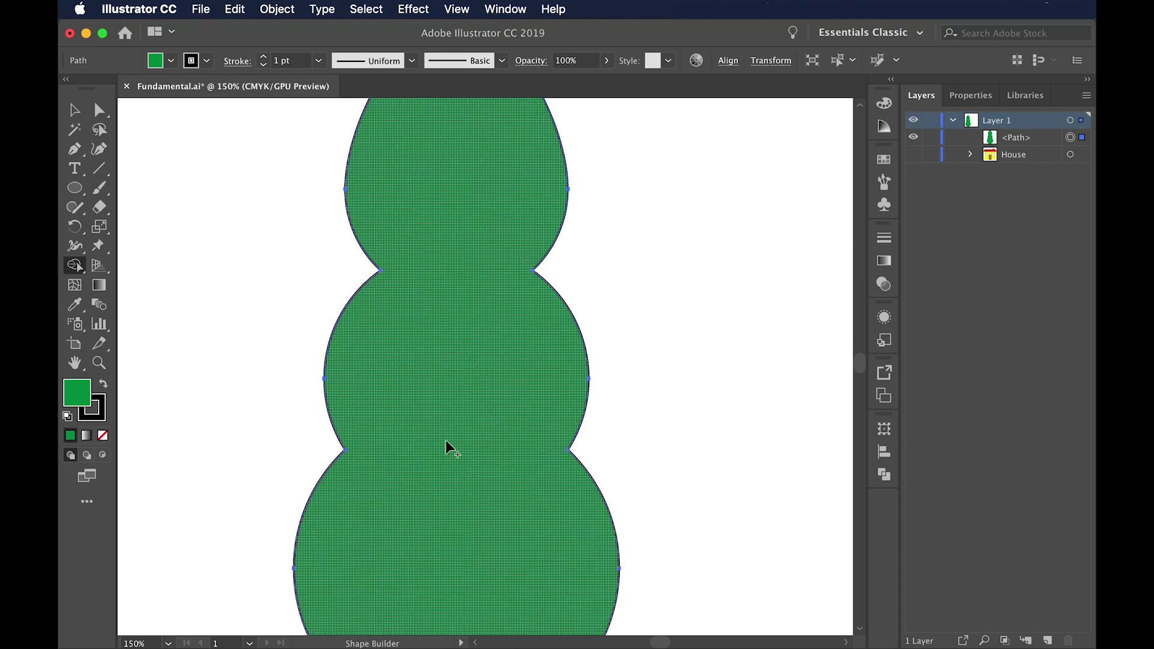
- Move the merged tree crown slightly down and to the right so it is centered across the artboard's width, and deselect it
{"action": "scroll", "coordinate": [442, 309], "scroll_direction": "down", "scroll_amount": 3}
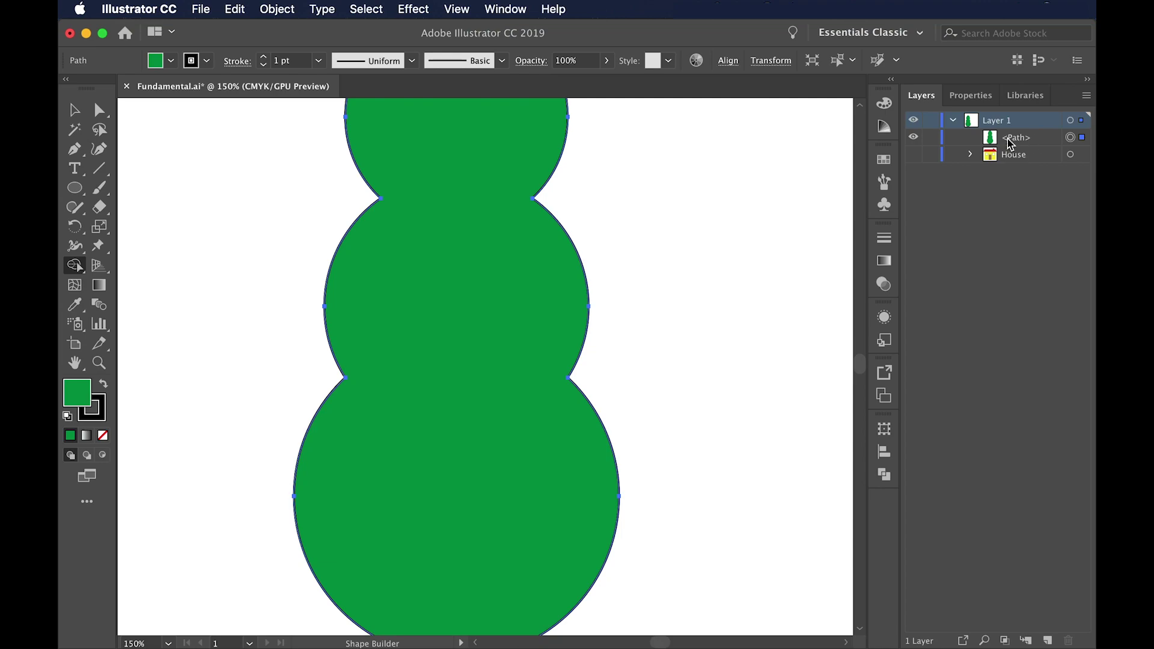
{"action": "key", "text": "super+0"}
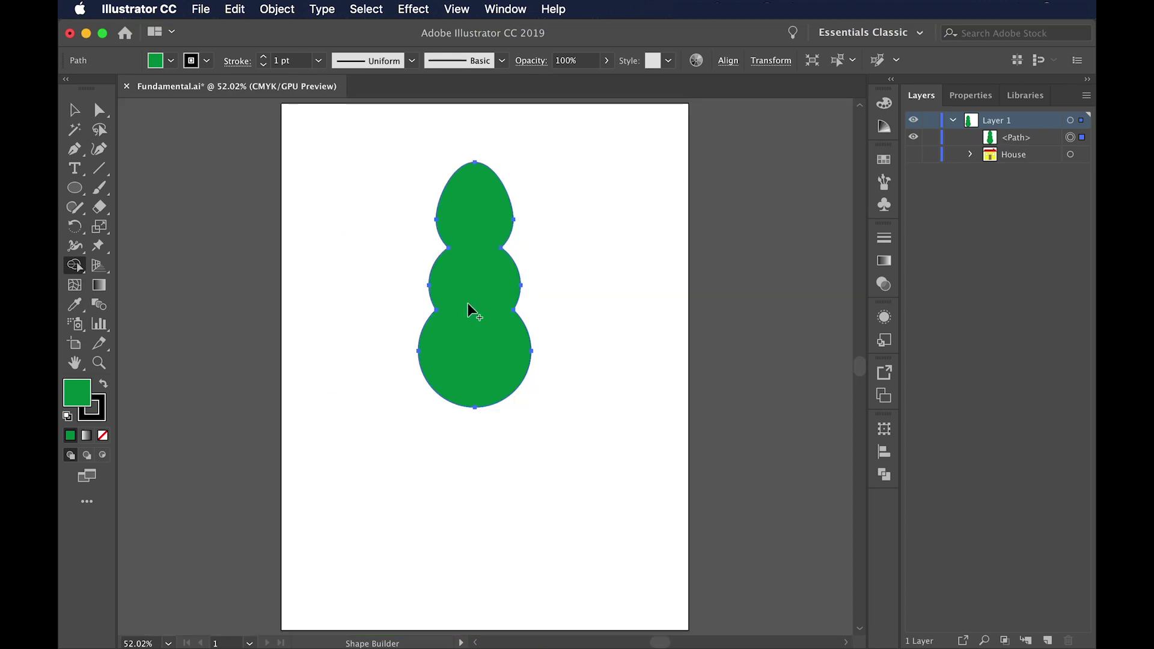
{"action": "key", "text": "v"}
{"action": "mouse_move", "coordinate": [486, 320]}
{"action": "left_mouse_down"}
{"action": "mouse_move", "coordinate": [482, 338]}
{"action": "mouse_move", "coordinate": [497, 346]}
{"action": "left_mouse_up"}
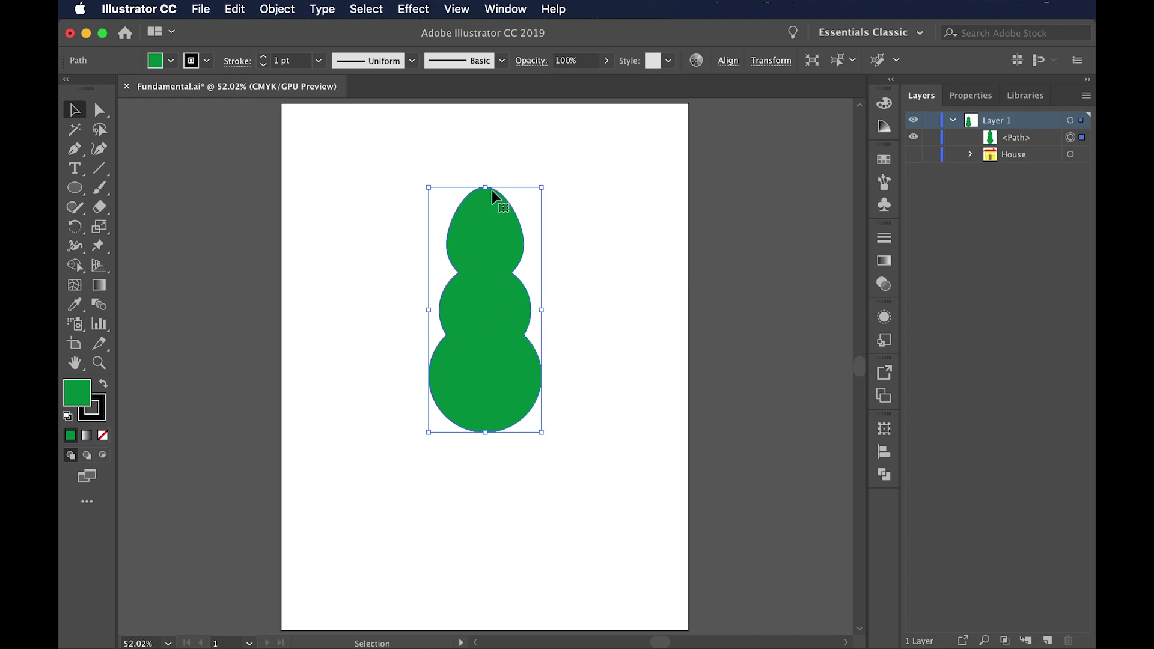
{"action": "left_click", "coordinate": [287, 213]}
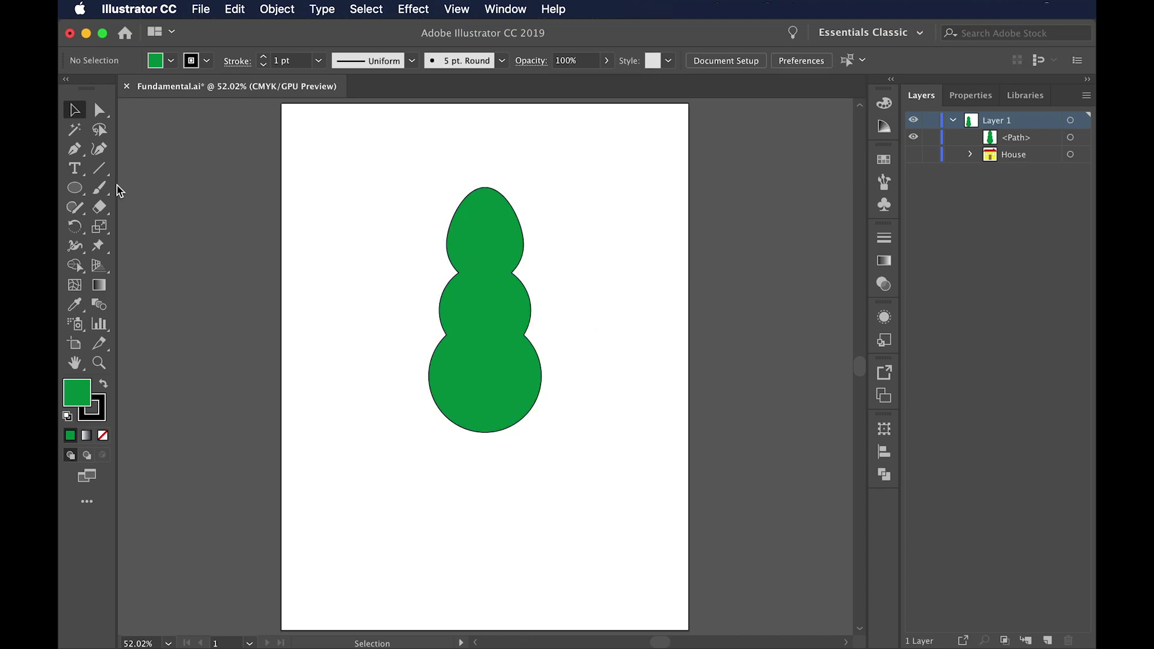
- Draw a tall, narrow rectangle as a trunk, starting inside the base of the tree crown and extending below it
{"action": "left_click_drag", "start_coordinate": [75, 189], "coordinate": [146, 187]}
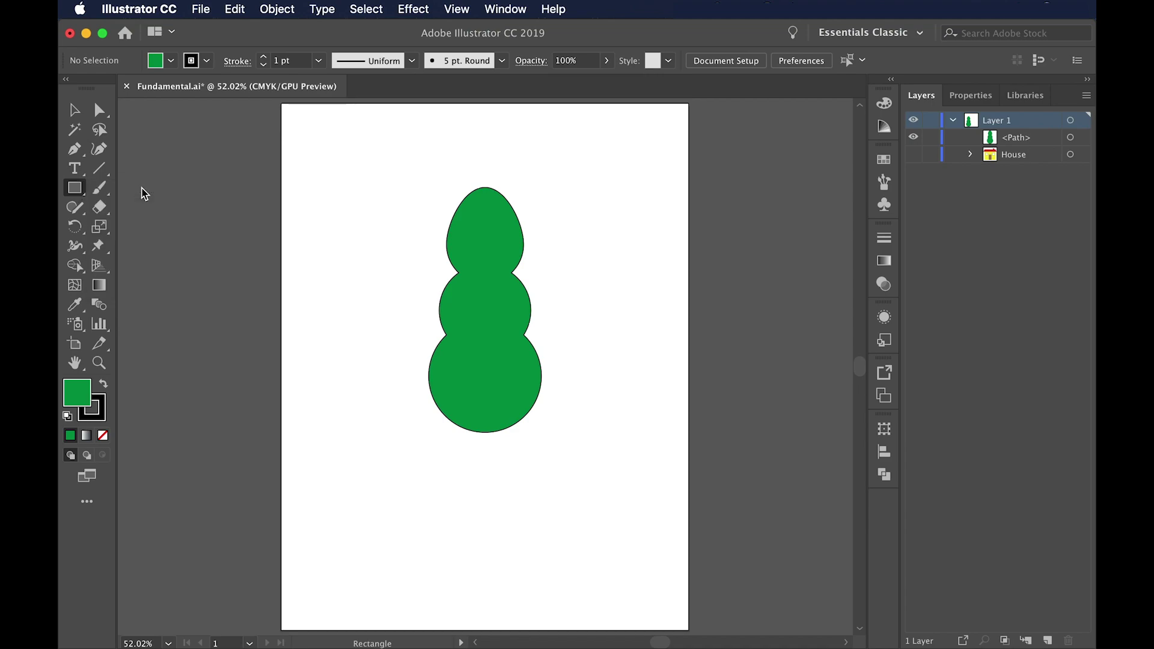
{"action": "left_click", "coordinate": [170, 61]}
{"action": "left_click_drag", "start_coordinate": [469, 412], "coordinate": [493, 555]}
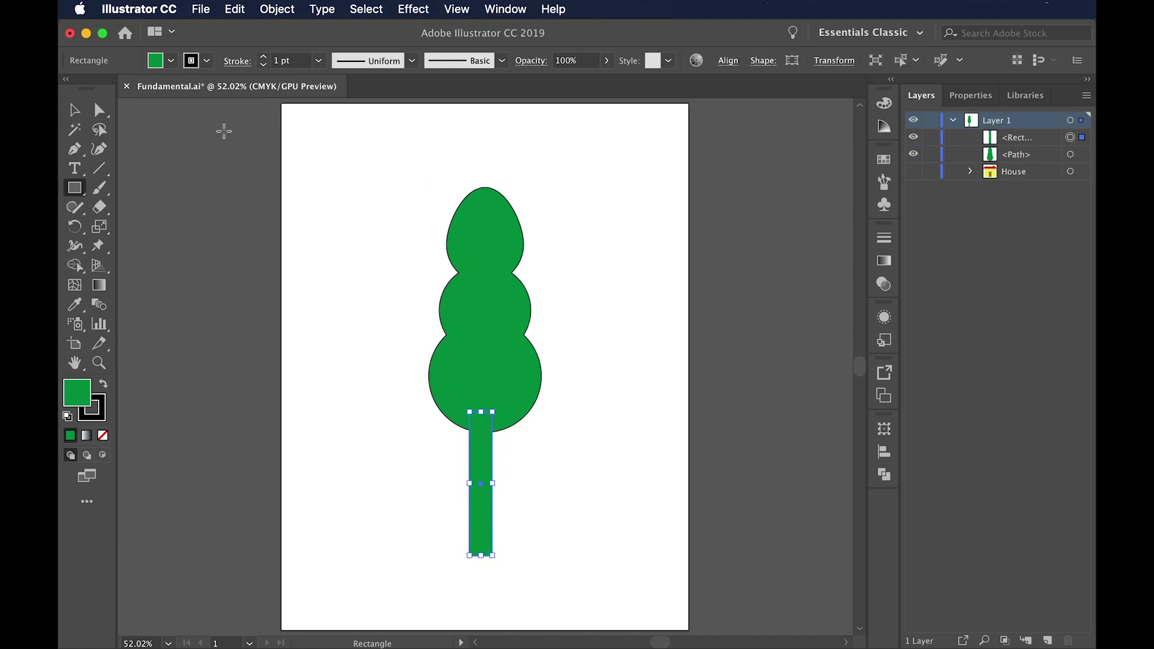
- Fill the trunk with the brown swatch C=40 M=65 Y=90 K=35 and center it under the crown
{"action": "left_click", "coordinate": [171, 61]}
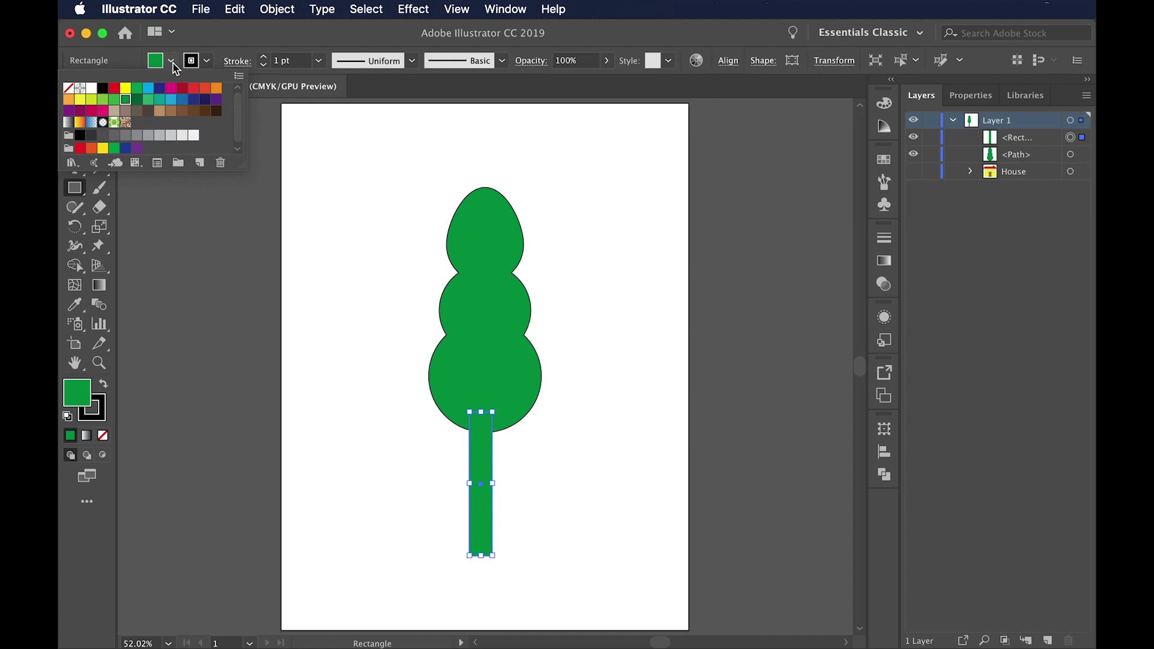
{"action": "left_click", "coordinate": [194, 111]}
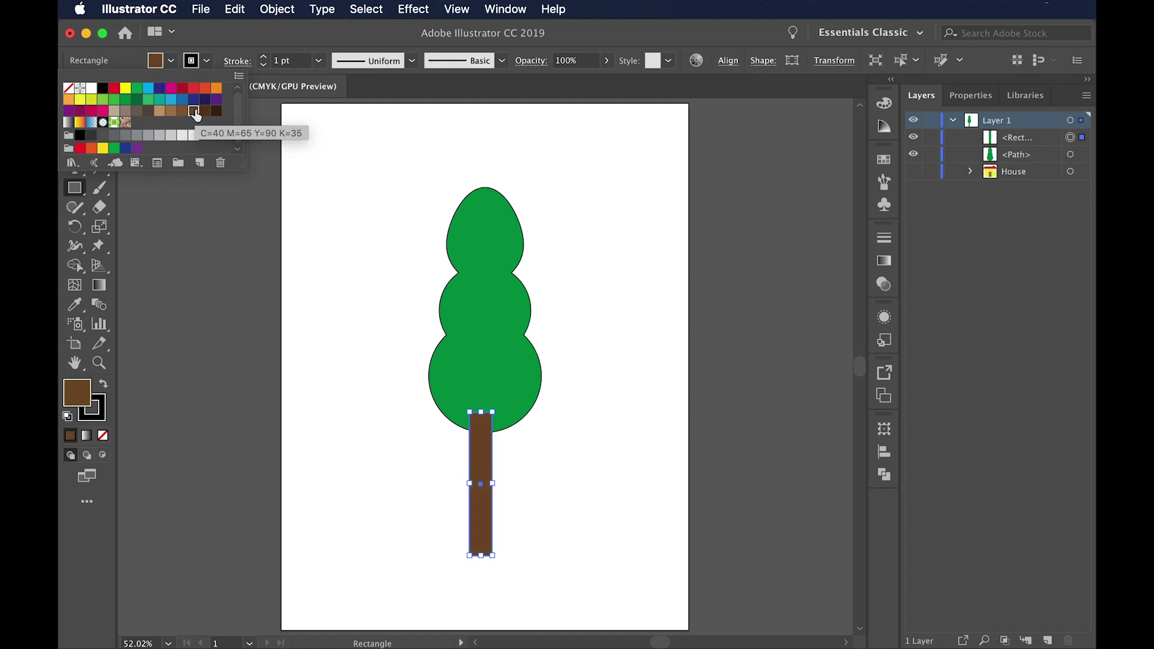
{"action": "left_click", "coordinate": [170, 62]}
{"action": "key", "text": "v"}
{"action": "left_click_drag", "start_coordinate": [480, 455], "coordinate": [485, 448]}
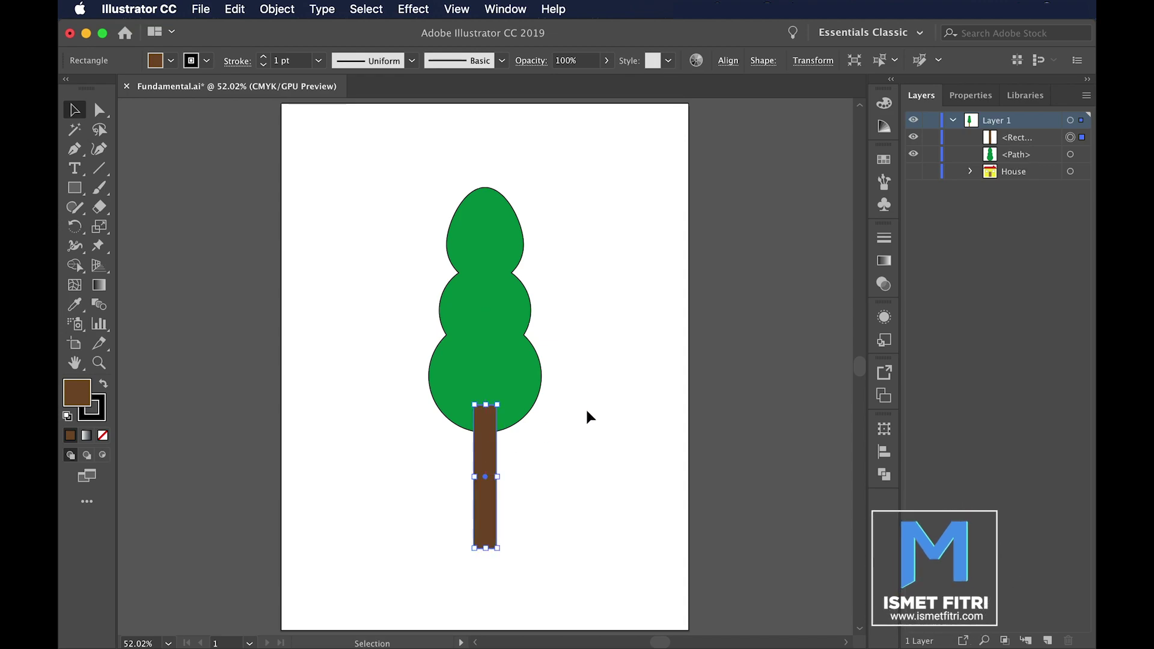
- Move the crown and trunk together to the upper right of the artboard and deselect them
{"action": "left_click", "coordinate": [588, 414]}
{"action": "left_click_drag", "start_coordinate": [350, 237], "coordinate": [523, 535]}
{"action": "left_click_drag", "start_coordinate": [483, 425], "coordinate": [607, 353]}
{"action": "left_click", "coordinate": [452, 331]}
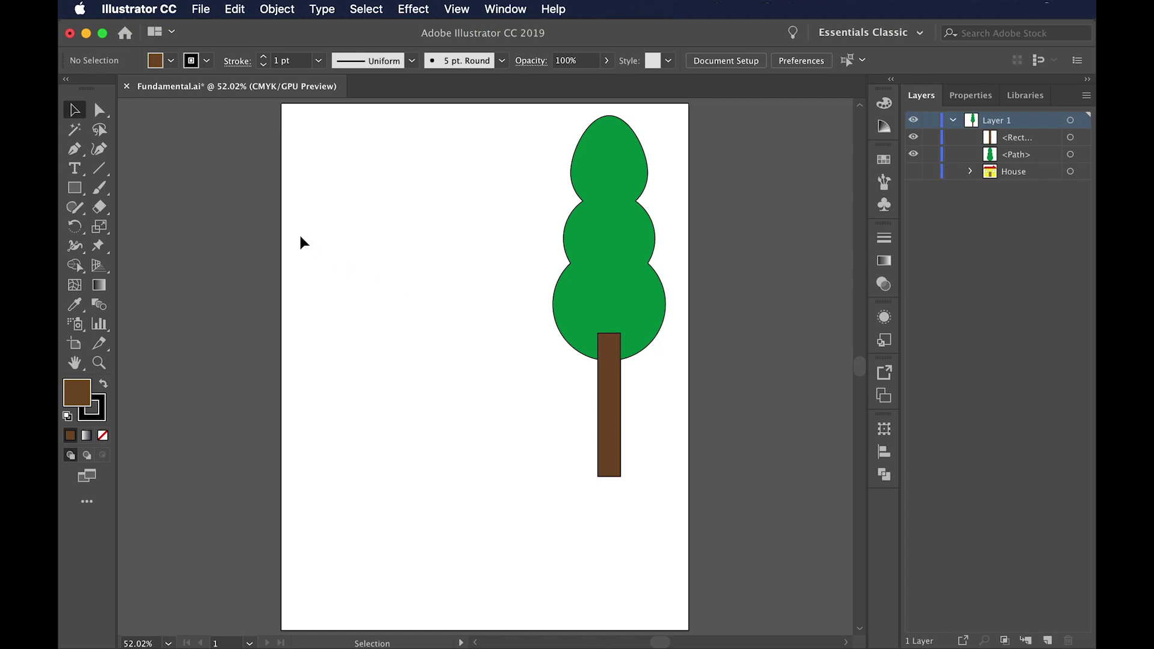
- Draw a horizontal ellipse in the upper left of the artboard and fill it with the cyan-blue swatch
{"action": "left_click_drag", "start_coordinate": [75, 188], "coordinate": [144, 234]}
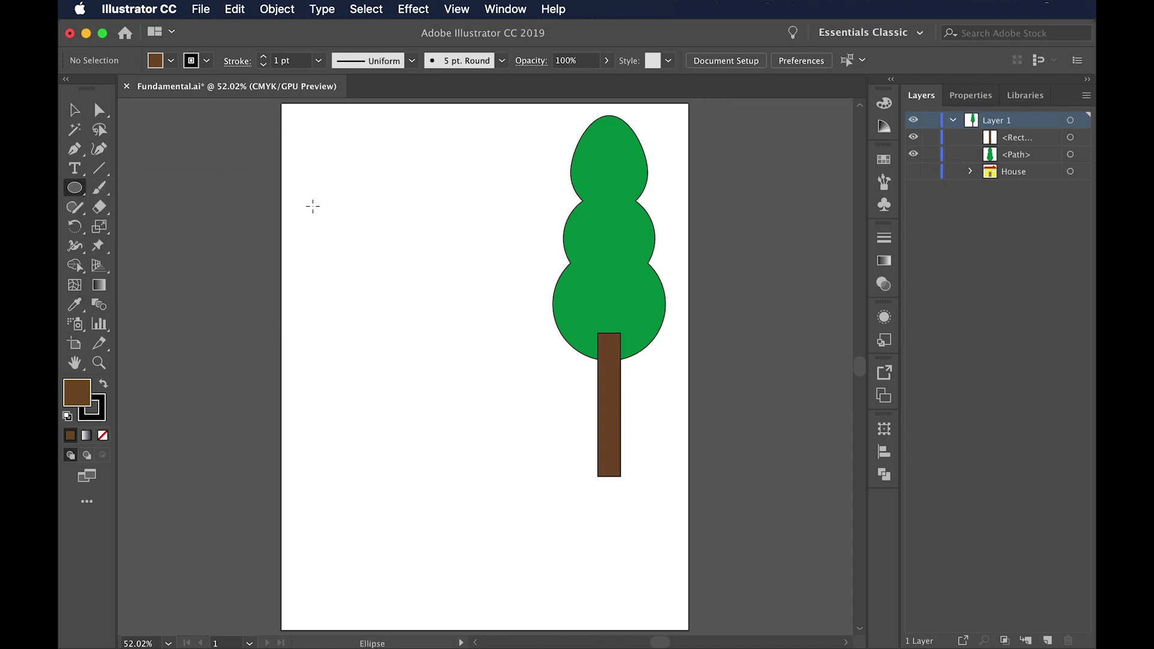
{"action": "left_click_drag", "start_coordinate": [322, 207], "coordinate": [324, 208]}
{"action": "left_click_drag", "start_coordinate": [393, 242], "coordinate": [411, 260]}
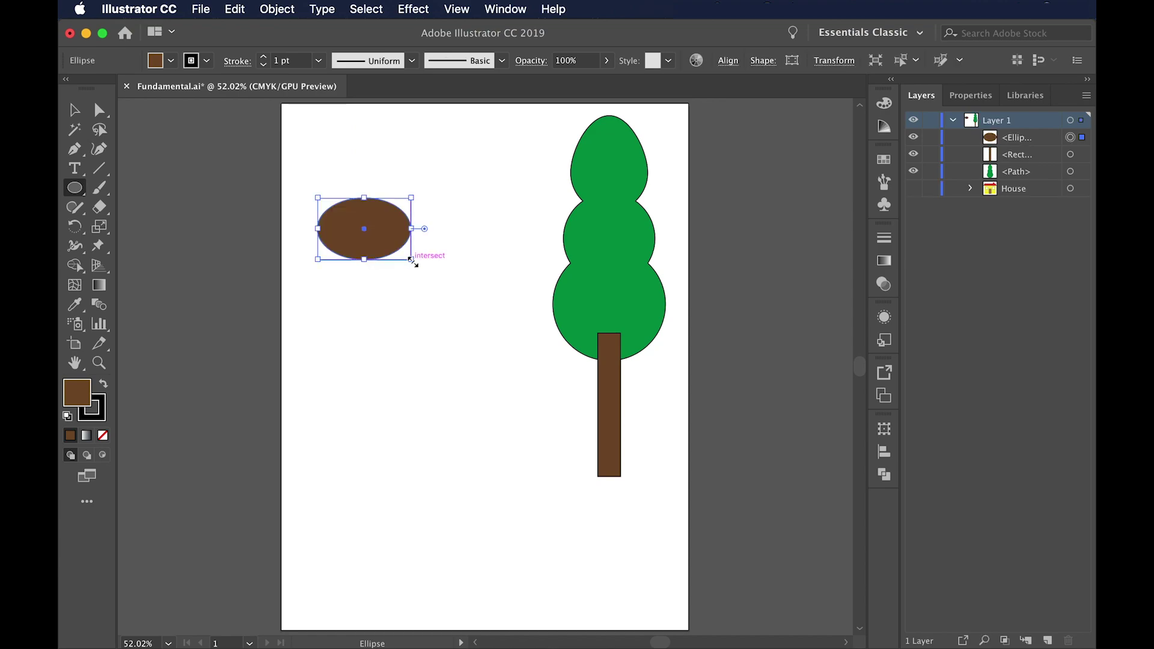
{"action": "left_click", "coordinate": [170, 62]}
{"action": "left_click", "coordinate": [149, 90]}
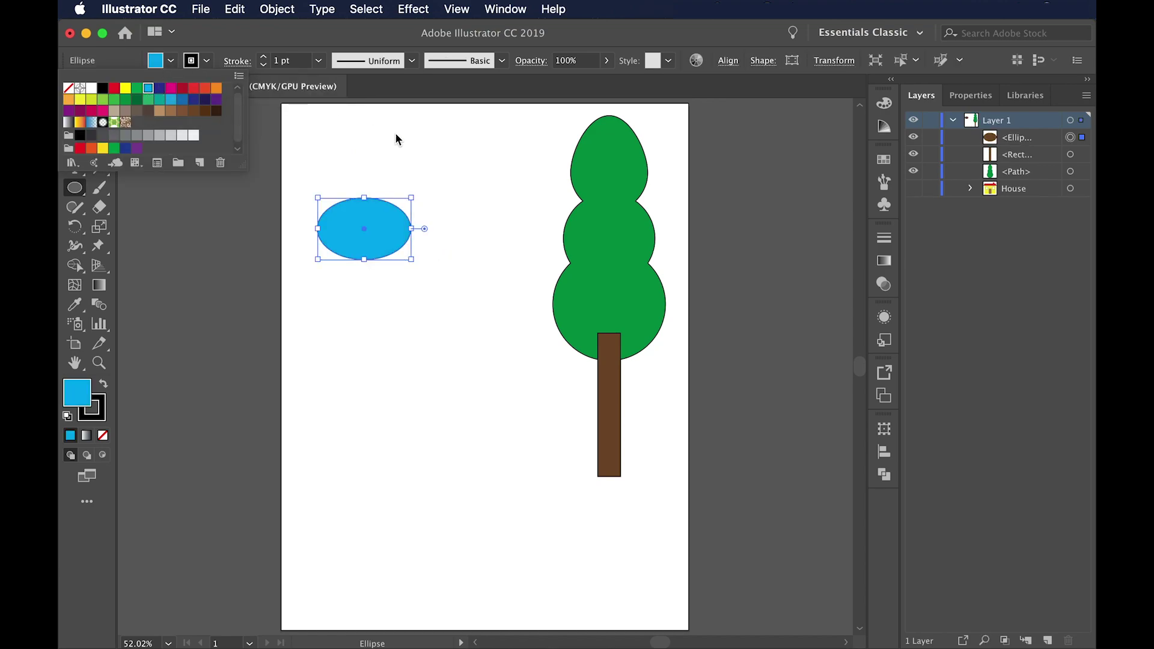
{"action": "left_click", "coordinate": [395, 133]}
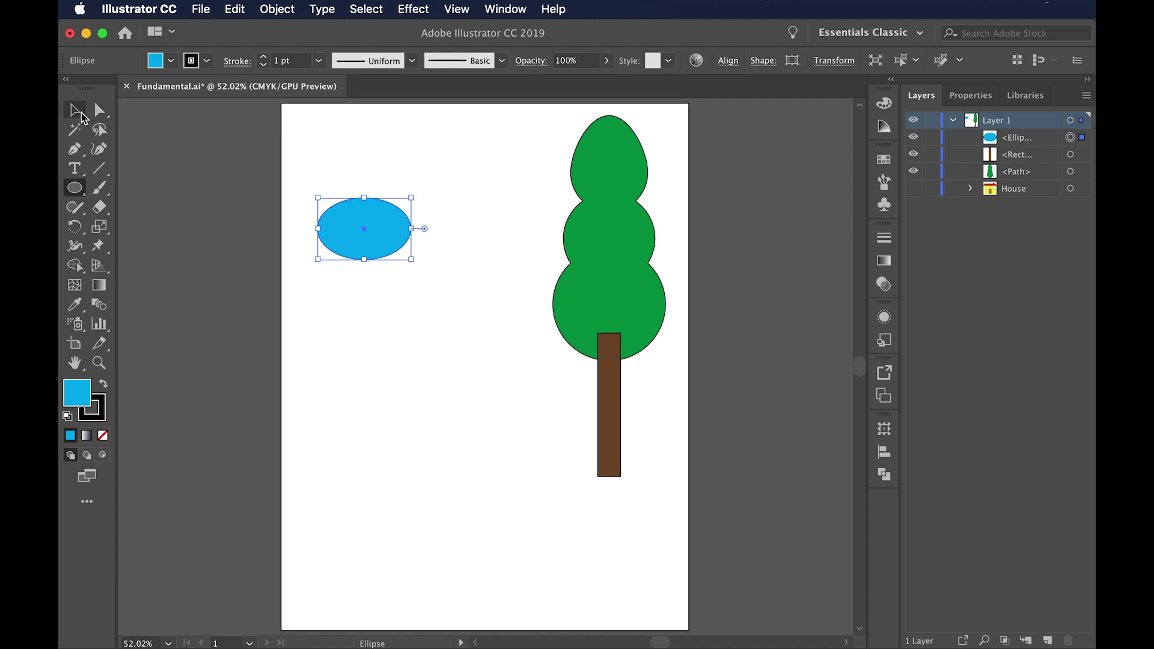
- Duplicate the blue ellipse three times, overlapping the copies toward the right and upward in a cloud arrangement, and deselect them
{"action": "left_click", "coordinate": [82, 115]}
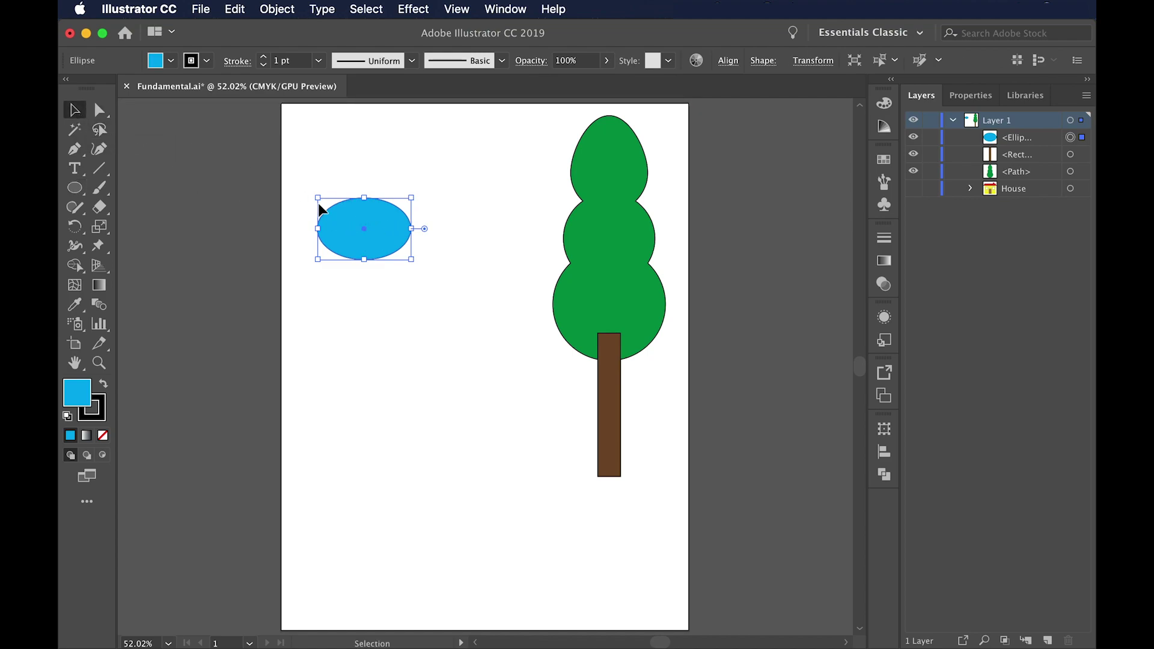
{"action": "left_click_drag", "start_coordinate": [380, 224], "coordinate": [459, 206]}
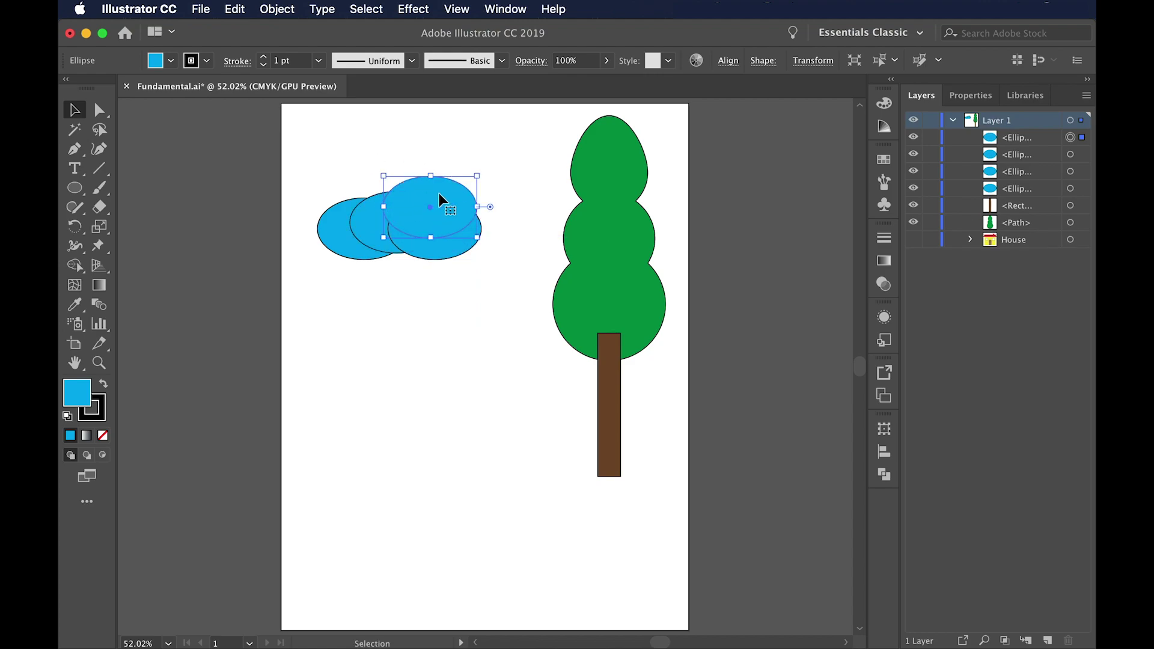
{"action": "left_click", "coordinate": [313, 172]}
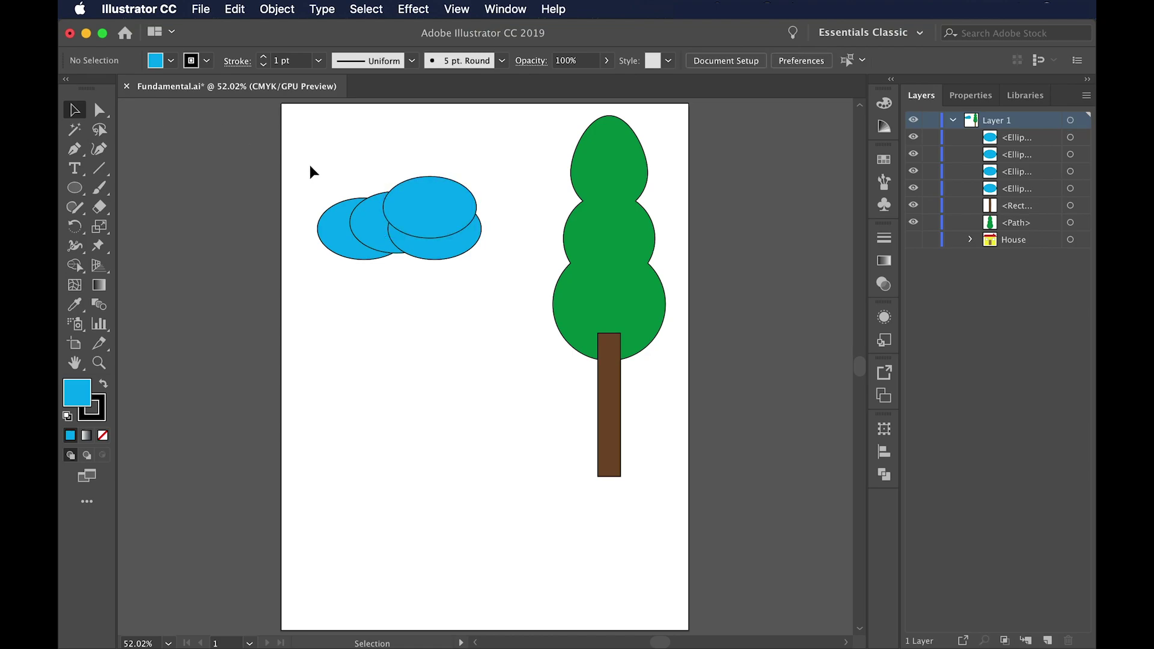
- Merge the four overlapping blue ellipses into a single cloud shape with the Shape Builder tool
{"action": "left_click_drag", "start_coordinate": [304, 157], "coordinate": [438, 292]}
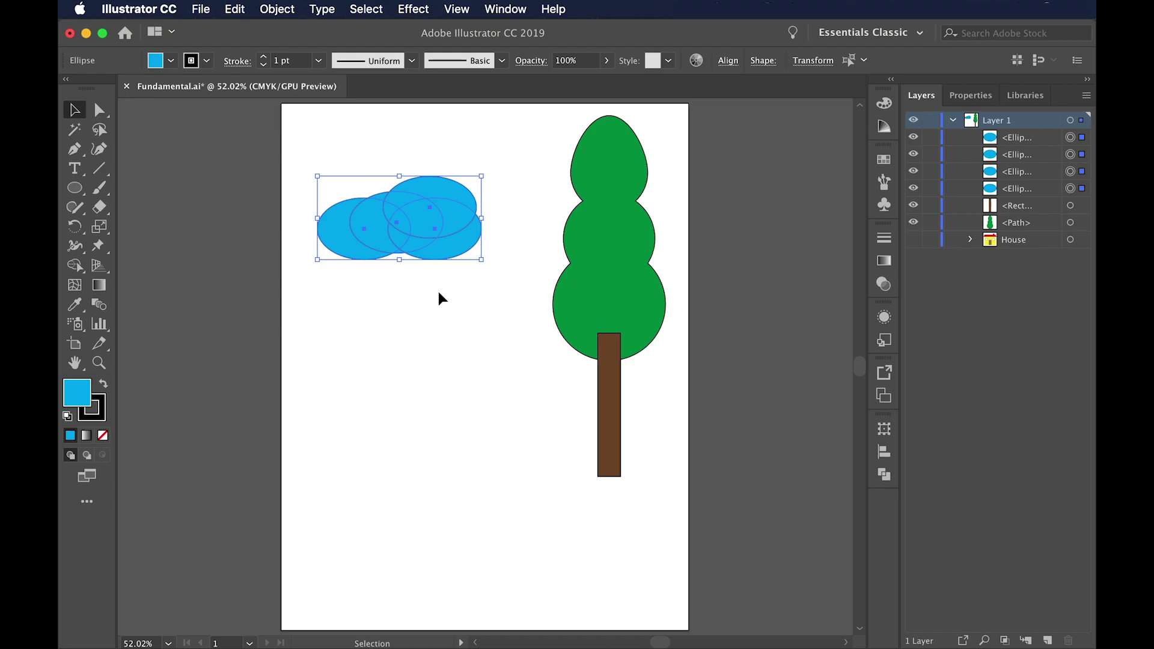
{"action": "key", "text": "shift+m"}
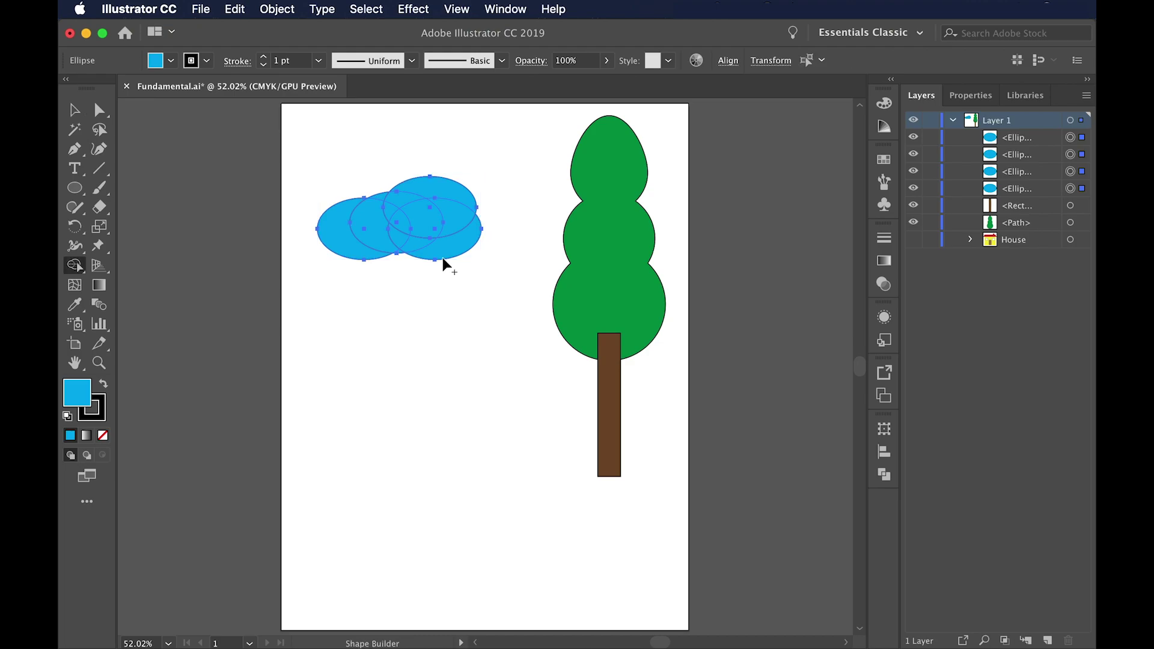
{"action": "mouse_move", "coordinate": [409, 248]}
{"action": "left_mouse_down"}
{"action": "mouse_move", "coordinate": [361, 253]}
{"action": "mouse_move", "coordinate": [455, 206]}
{"action": "mouse_move", "coordinate": [439, 188]}
{"action": "mouse_move", "coordinate": [388, 210]}
{"action": "left_mouse_up"}
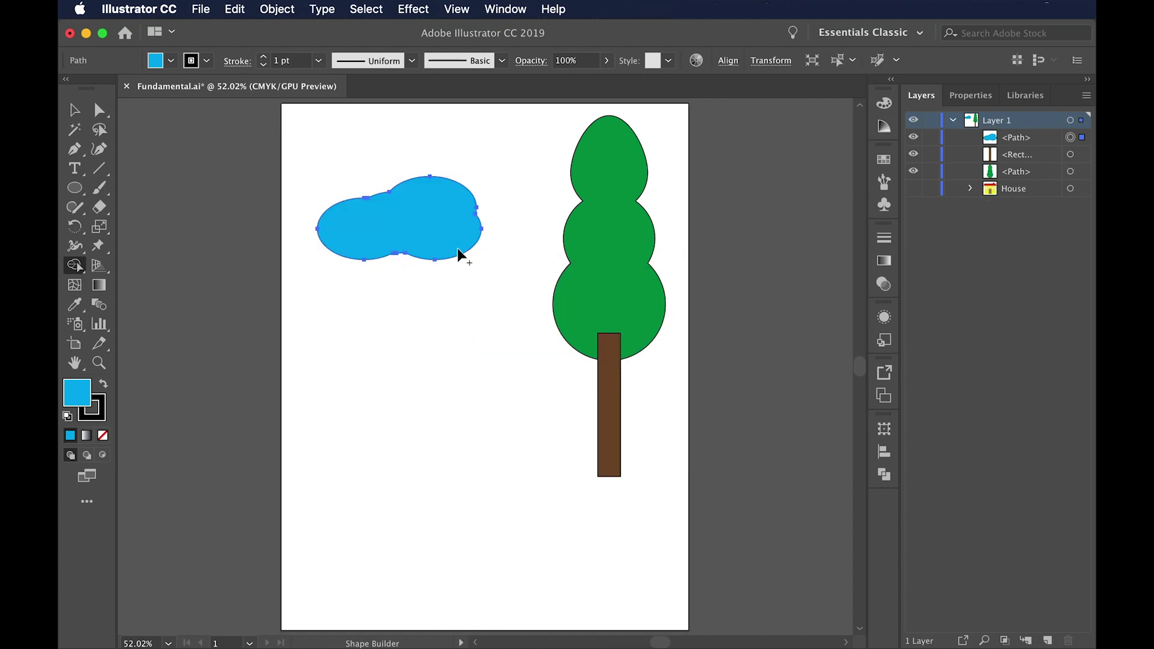
- Move the cloud up and to the right, near the artboard's top edge beside the tree crown, and deselect it
{"action": "key", "text": "v"}
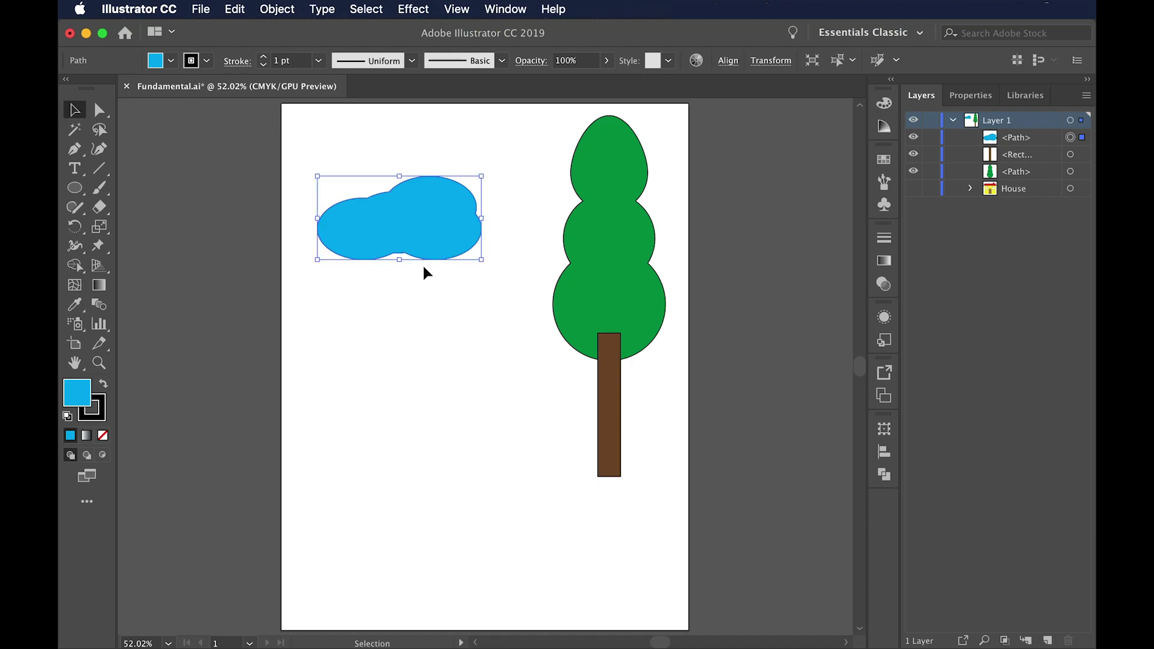
{"action": "left_click_drag", "start_coordinate": [435, 218], "coordinate": [498, 157]}
{"action": "left_click", "coordinate": [491, 253]}
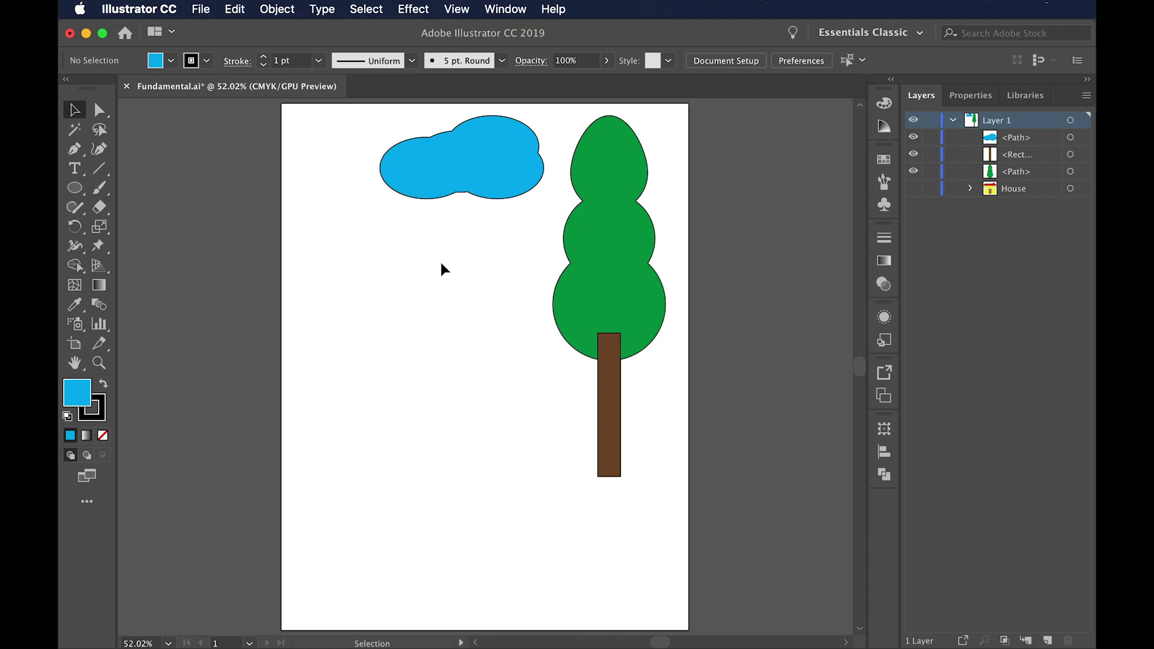
- Draw a large circle below the cloud with the Ellipse tool and fill it with bright yellow
{"action": "left_click", "coordinate": [76, 192]}
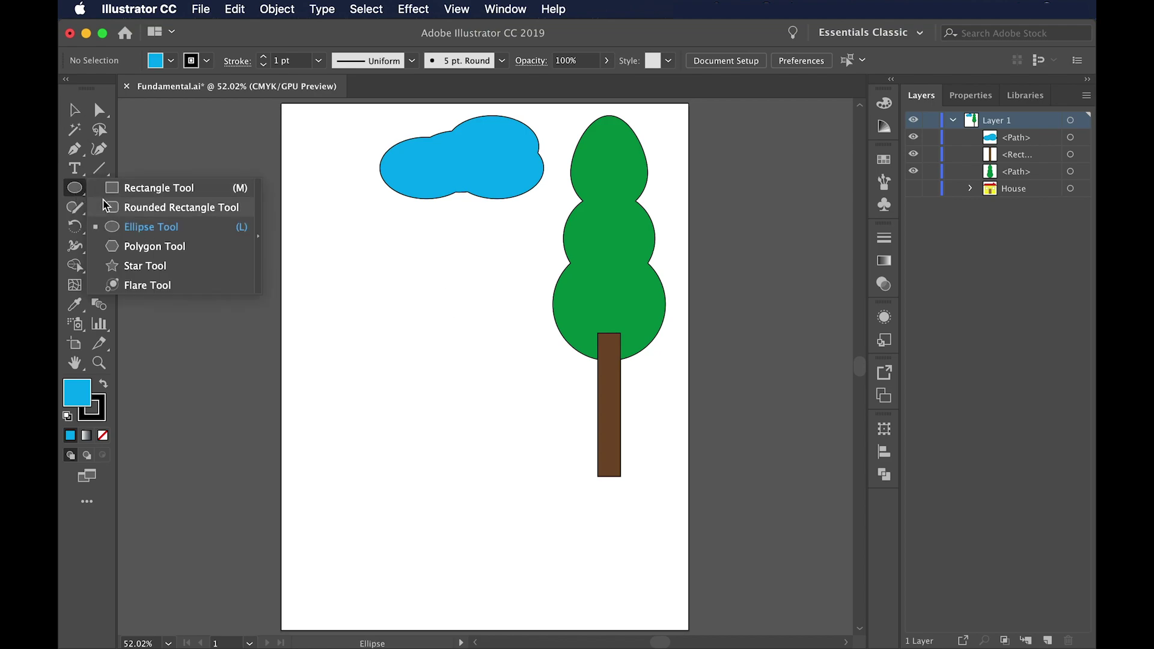
{"action": "left_click", "coordinate": [133, 232]}
{"action": "left_click_drag", "start_coordinate": [375, 277], "coordinate": [474, 412]}
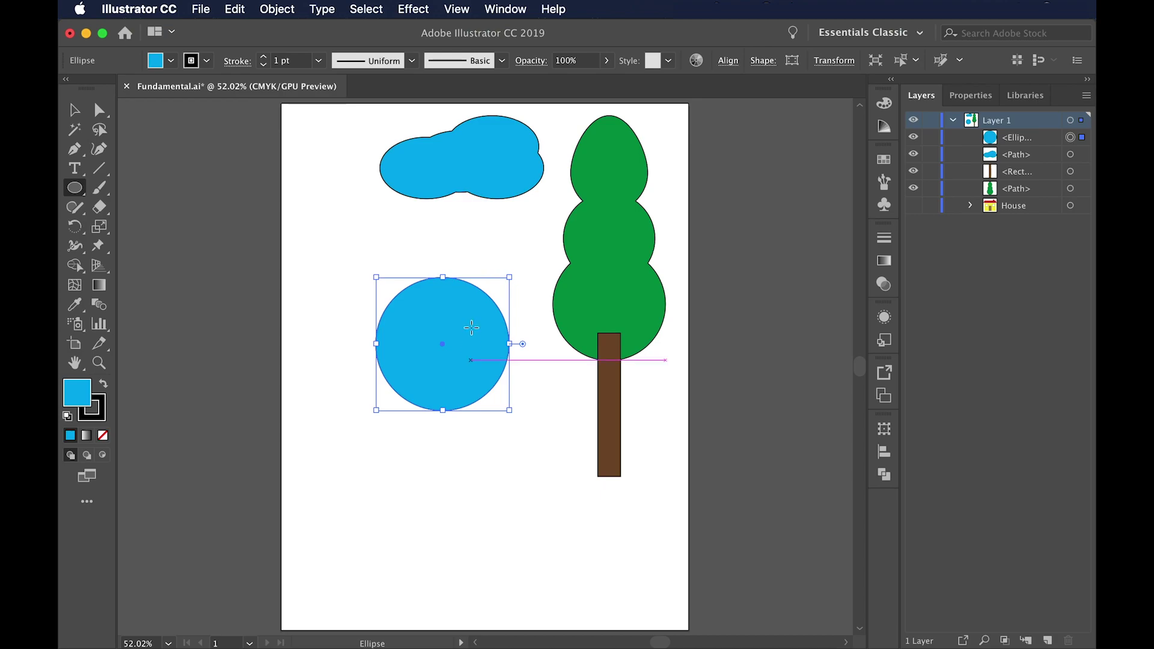
{"action": "left_click", "coordinate": [174, 66]}
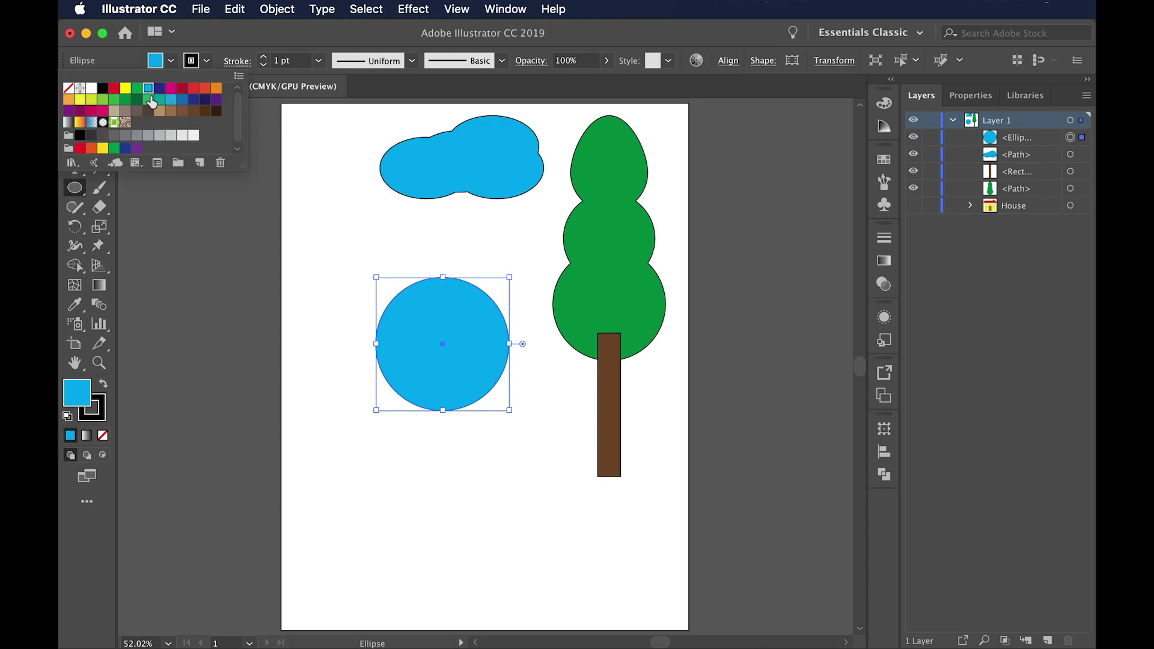
{"action": "left_click", "coordinate": [124, 90]}
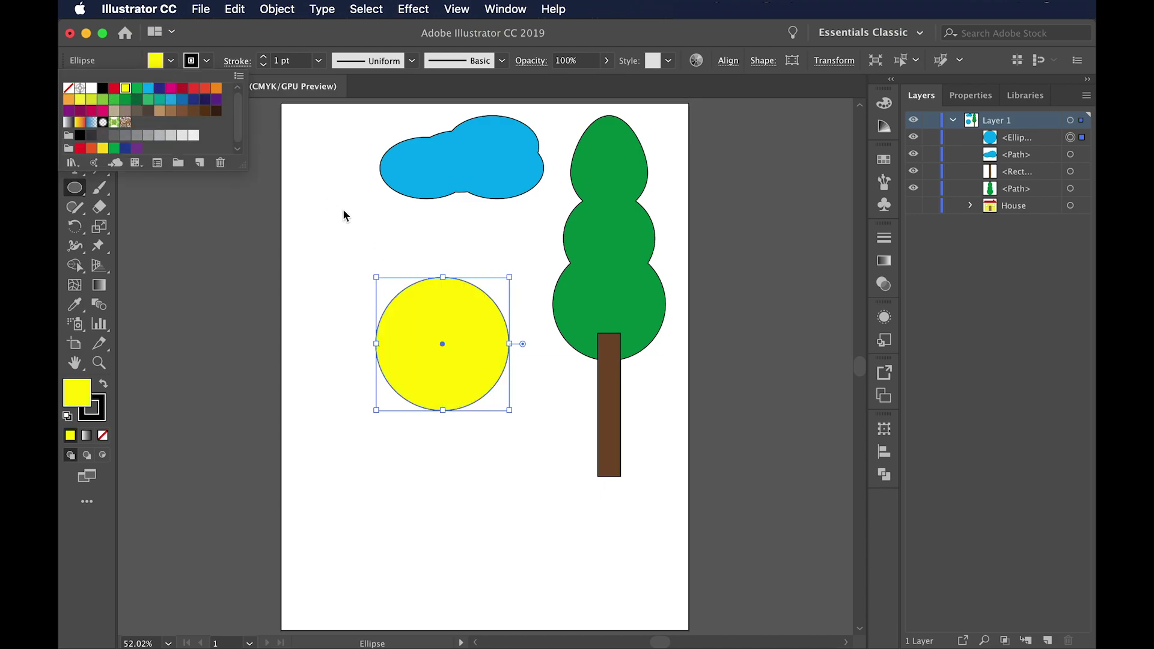
- Duplicate the yellow circle with a small offset up and to the left, overlapping most of the original, and deselect it
{"action": "left_click", "coordinate": [75, 109]}
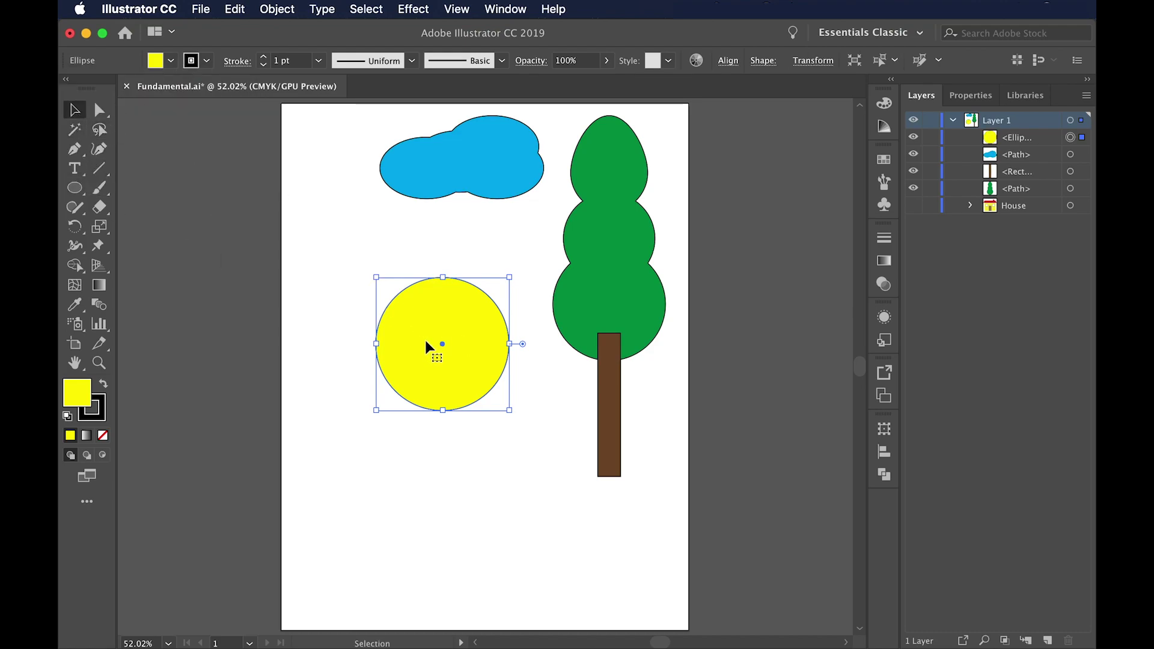
{"action": "left_click_drag", "start_coordinate": [472, 358], "coordinate": [460, 350]}
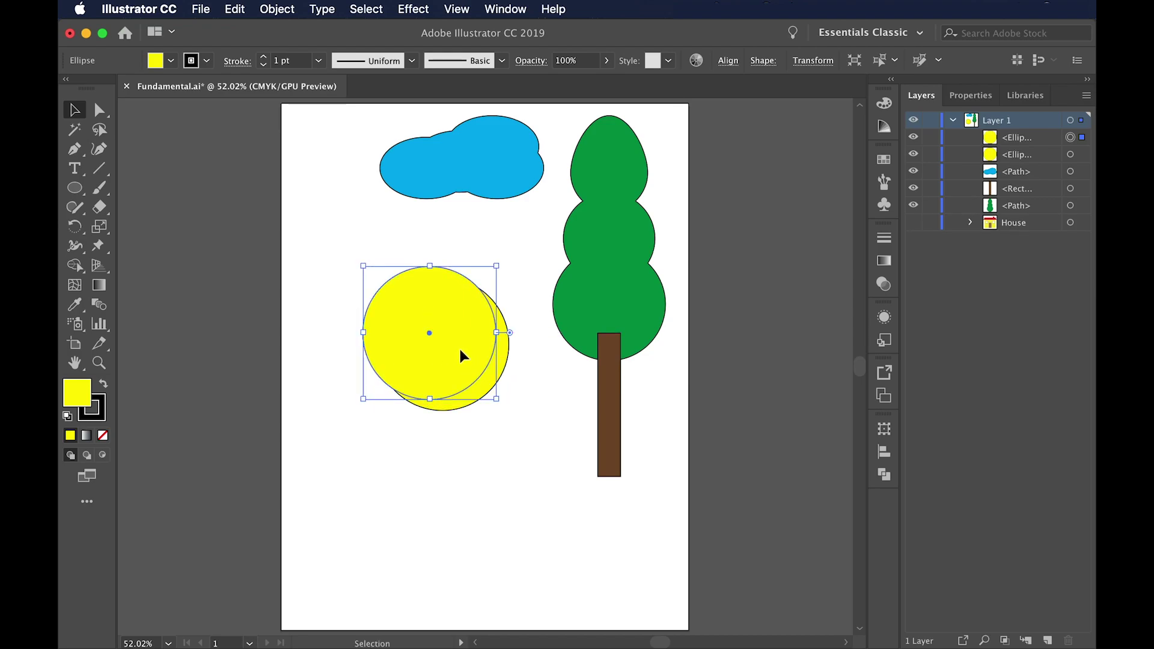
{"action": "left_click_drag", "start_coordinate": [535, 397], "coordinate": [459, 366]}
{"action": "left_click", "coordinate": [539, 381]}
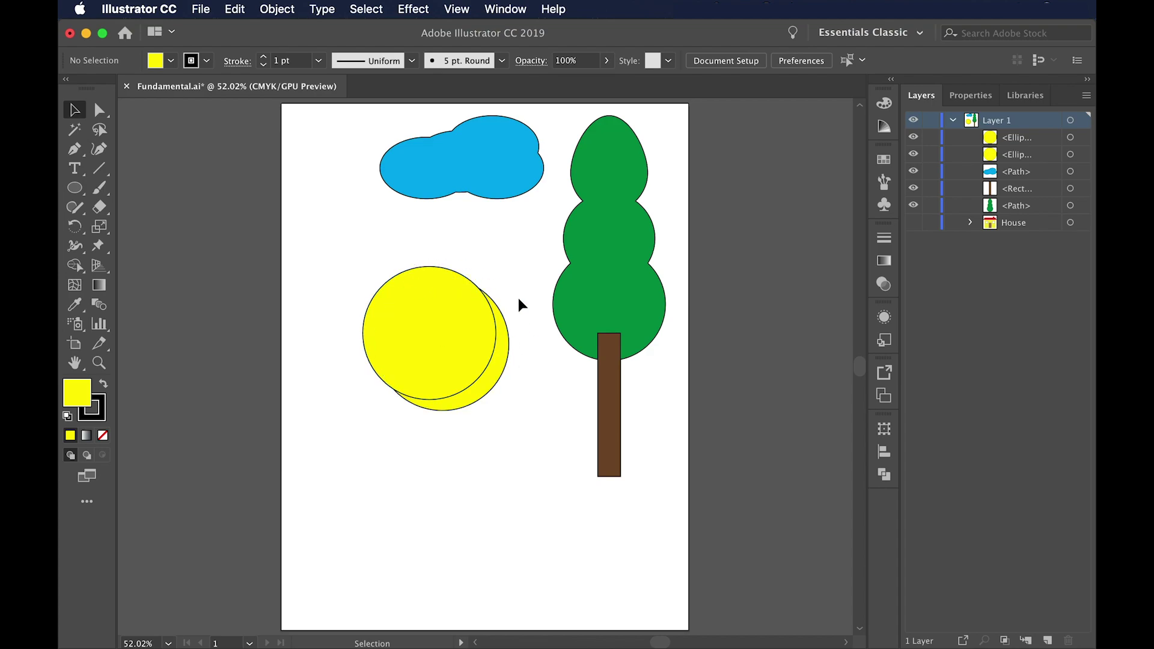
- Remove the overlap and the upper-left sliver of the two yellow circles with the Shape Builder tool, leaving a crescent moon
{"action": "left_click_drag", "start_coordinate": [513, 304], "coordinate": [395, 392]}
{"action": "key", "text": "shift+m"}
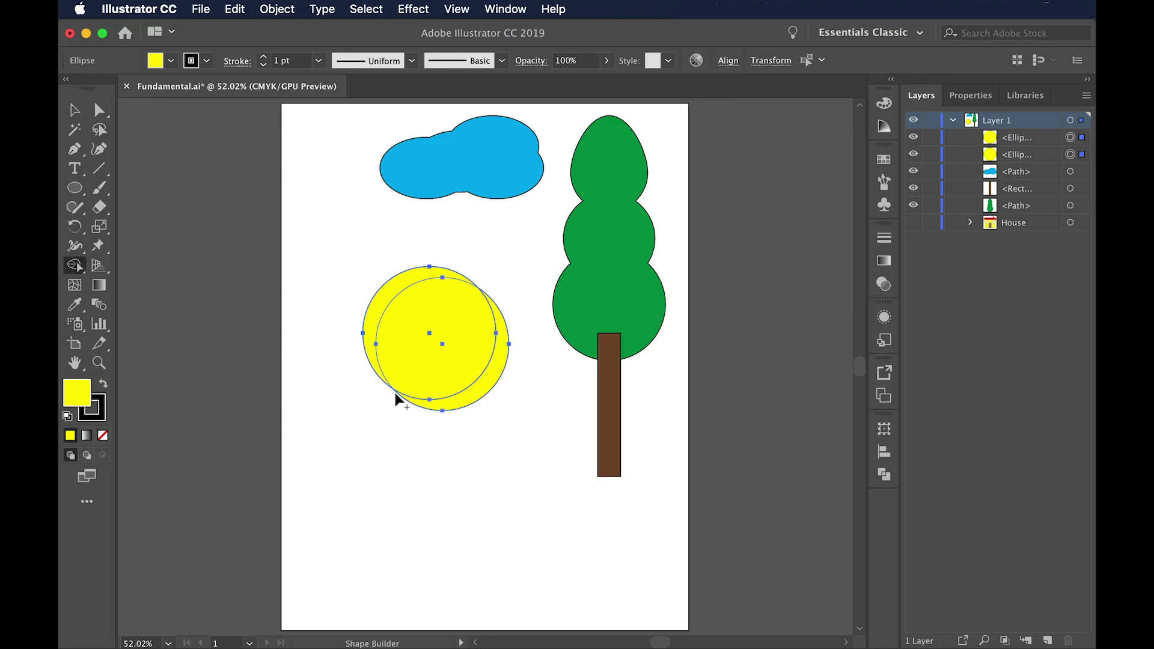
{"action": "left_click", "coordinate": [423, 340], "text": "alt"}
{"action": "left_click", "coordinate": [419, 296], "text": "alt"}
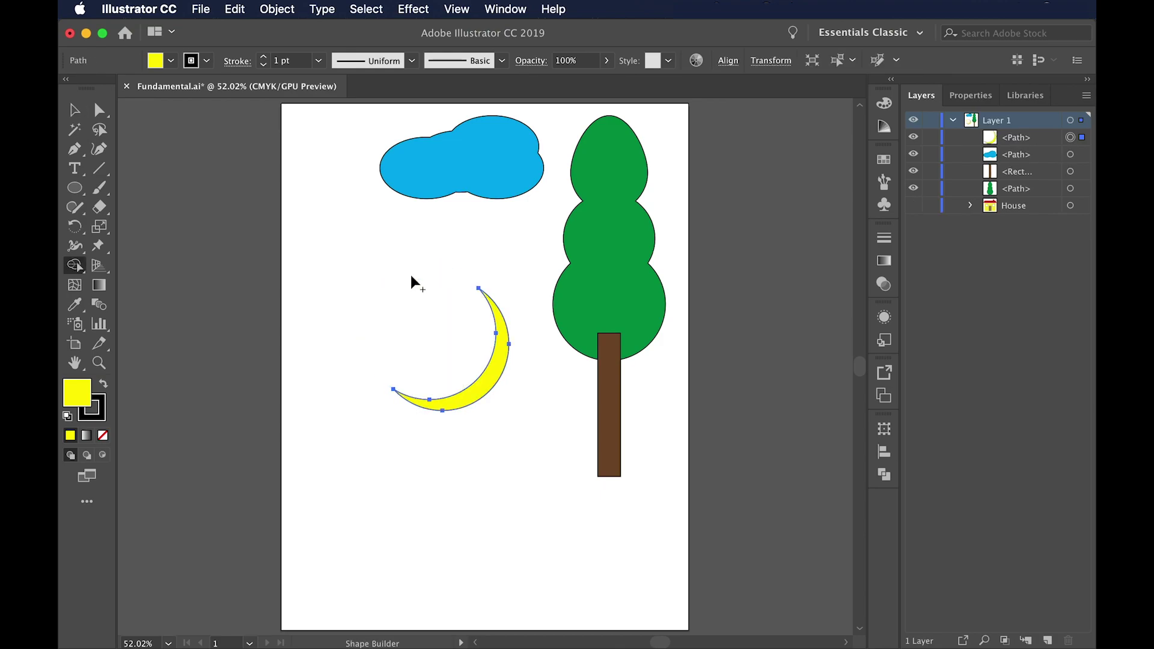
- Move the crescent moon up and to the left, below the cloud, and deselect it
{"action": "key", "text": "v"}
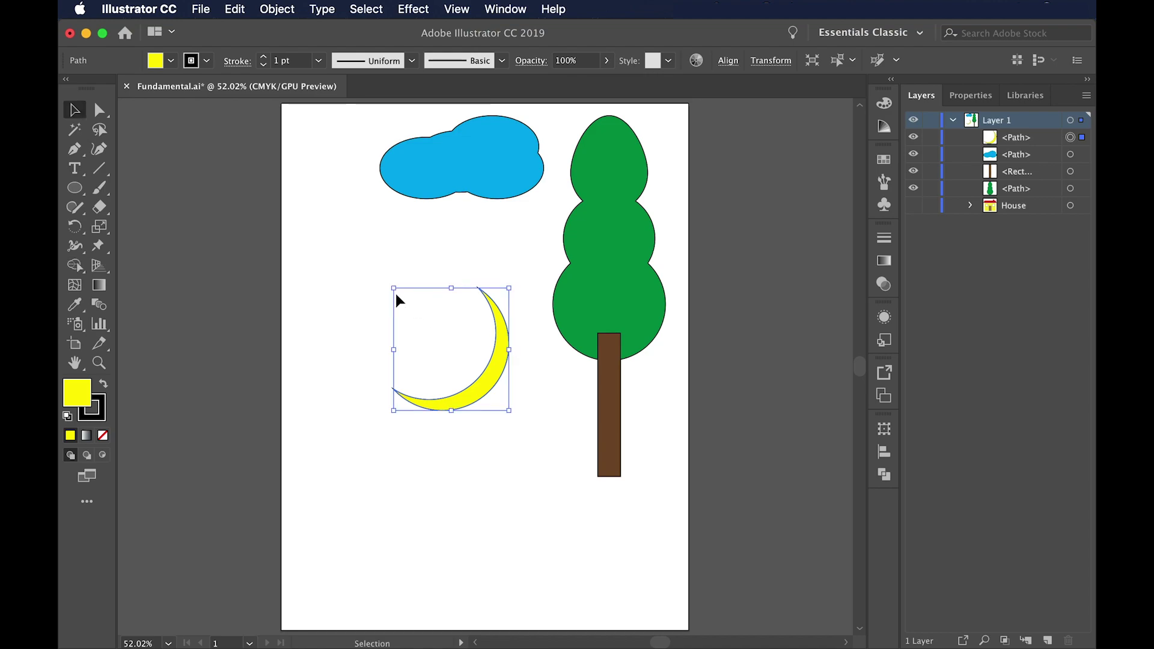
{"action": "left_click_drag", "start_coordinate": [481, 391], "coordinate": [426, 330]}
{"action": "left_click", "coordinate": [491, 384]}
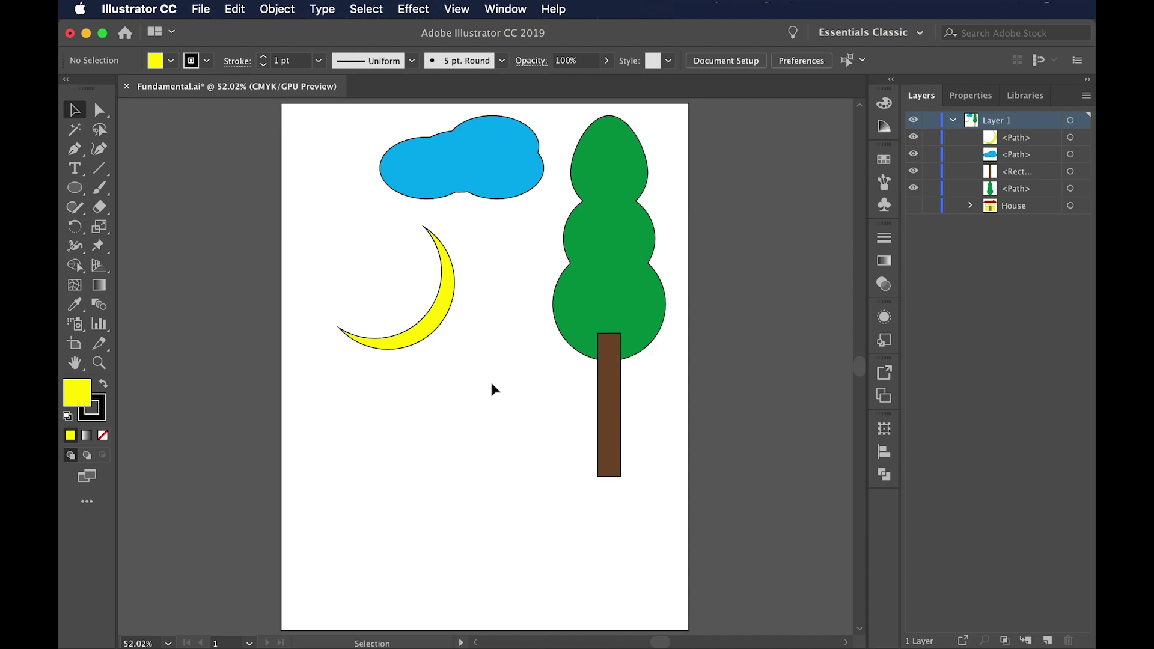
- Move the crescent moon right toward the tree and shift the cloud left and slightly down
{"action": "left_click_drag", "start_coordinate": [381, 261], "coordinate": [446, 393]}
{"action": "left_click_drag", "start_coordinate": [438, 315], "coordinate": [503, 312]}
{"action": "left_click", "coordinate": [478, 186]}
{"action": "left_click_drag", "start_coordinate": [484, 173], "coordinate": [430, 172]}
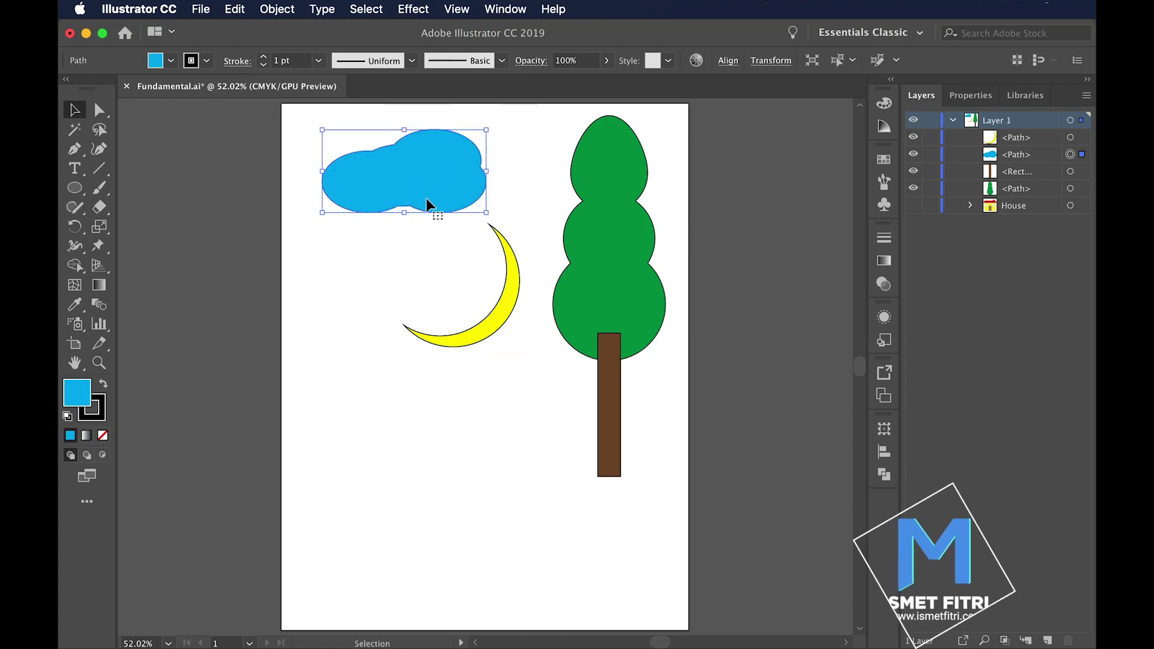